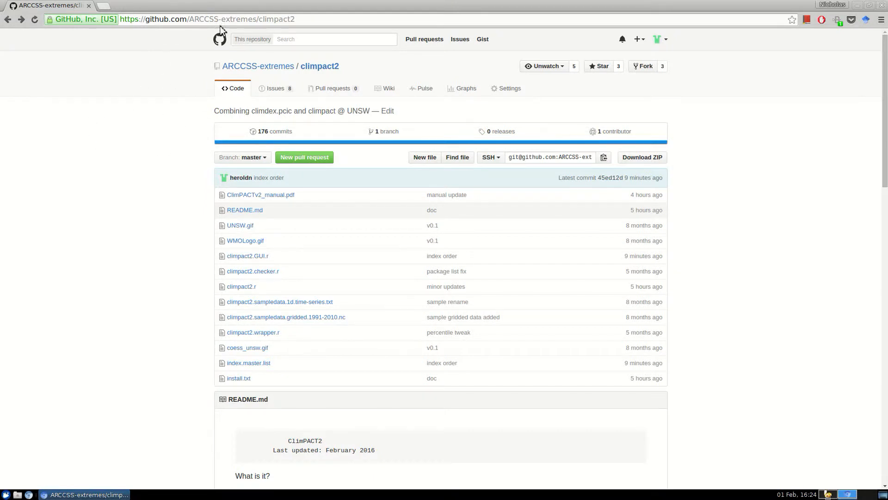
{"action": "left_click", "coordinate": [125, 22]}
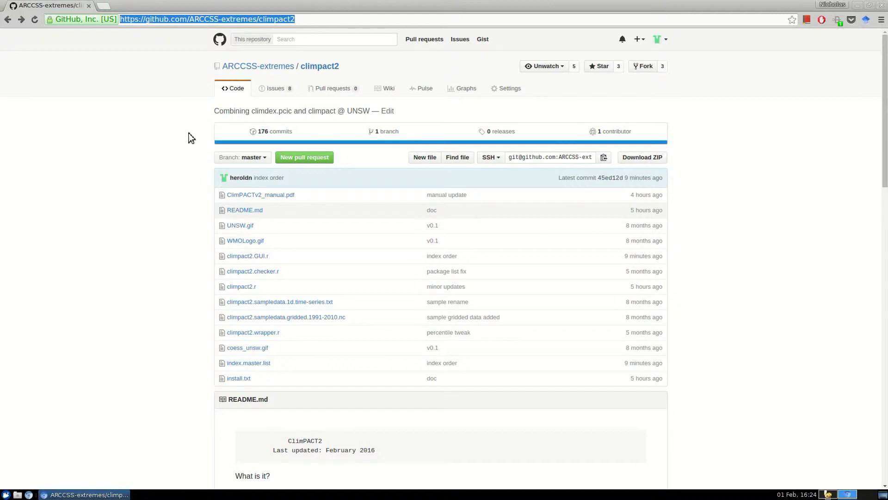
{"action": "left_click", "coordinate": [157, 143]}
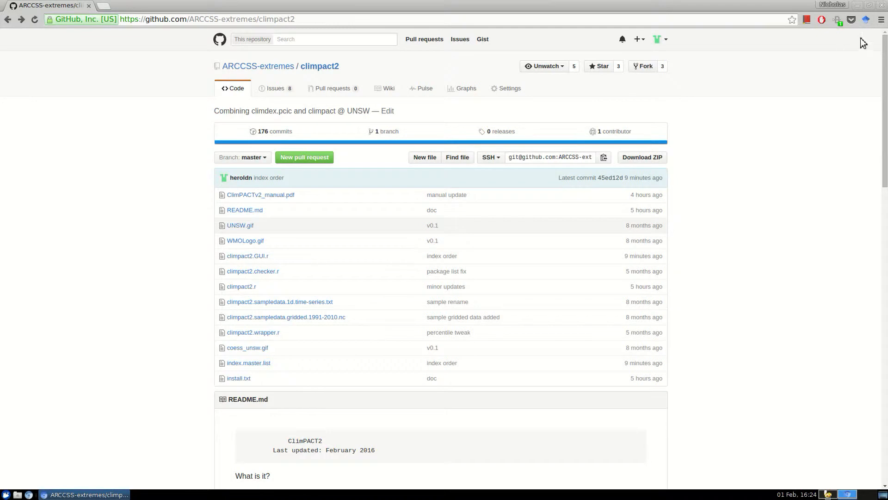
Minimise the browser and extract the climpact2-master.zip archive in place on the desktop
{"action": "left_click", "coordinate": [862, 6]}
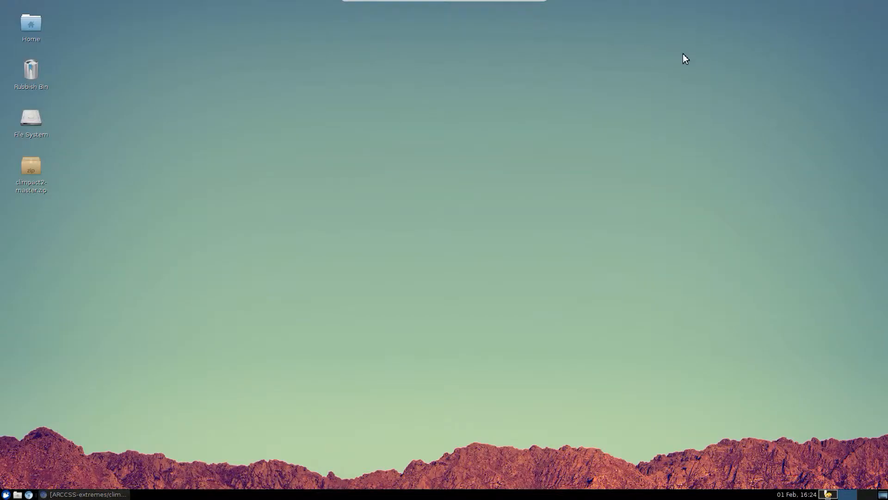
{"action": "left_click", "coordinate": [40, 169]}
{"action": "right_click", "coordinate": [32, 178]}
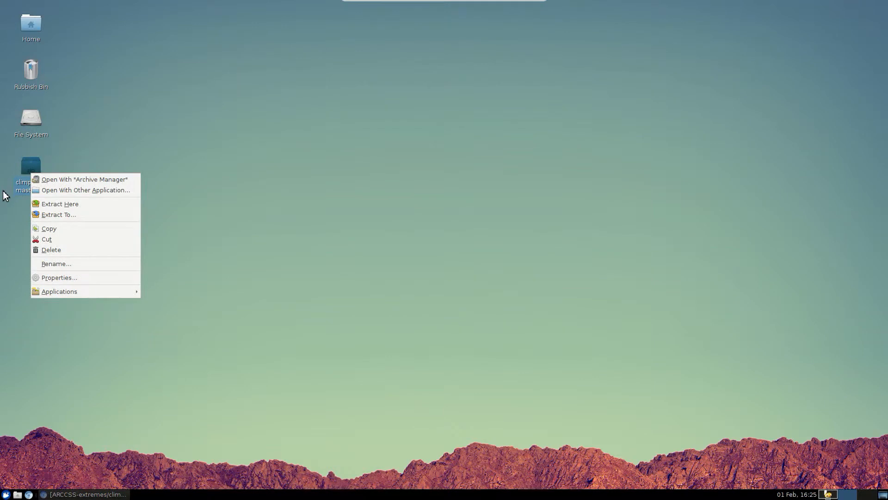
{"action": "left_click", "coordinate": [49, 204]}
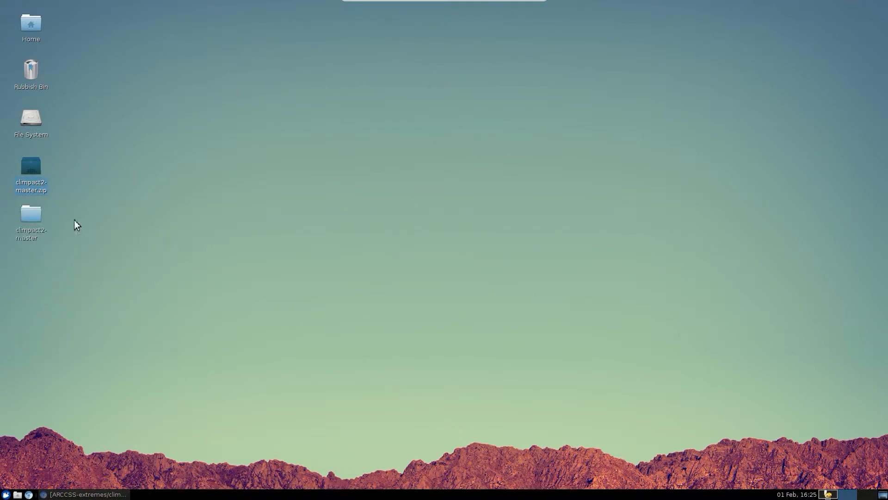
Open a terminal in the extracted climpact2-master folder and maximise its window
{"action": "double_click", "coordinate": [38, 211]}
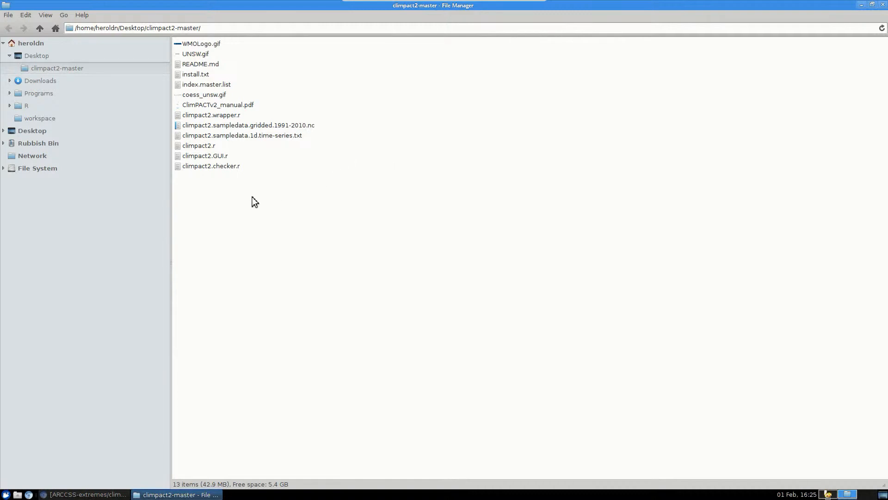
{"action": "right_click", "coordinate": [390, 160]}
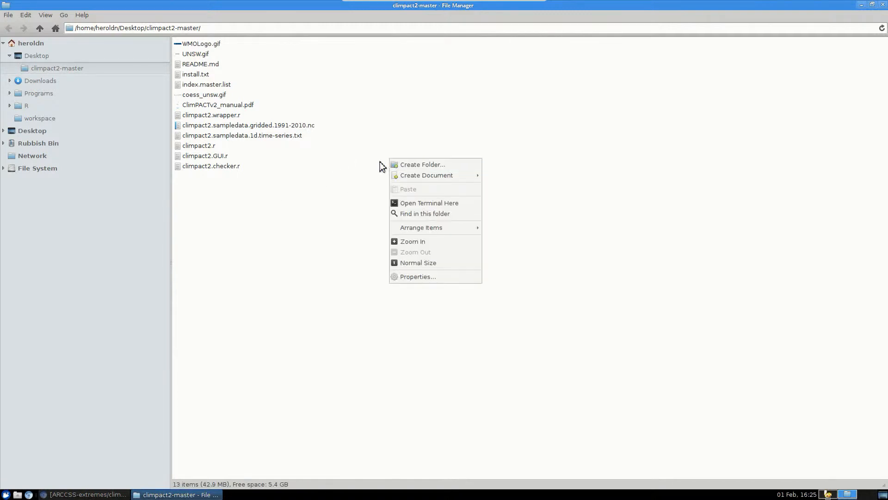
{"action": "left_click", "coordinate": [465, 203]}
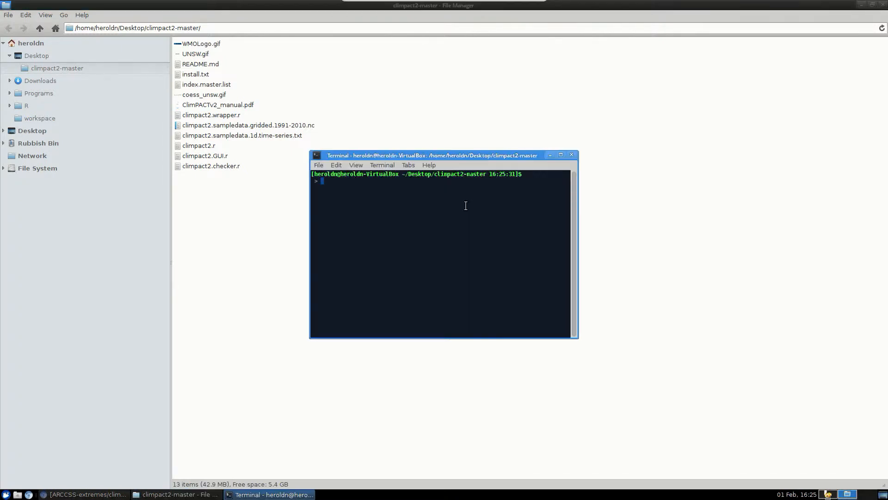
{"action": "left_click", "coordinate": [563, 155]}
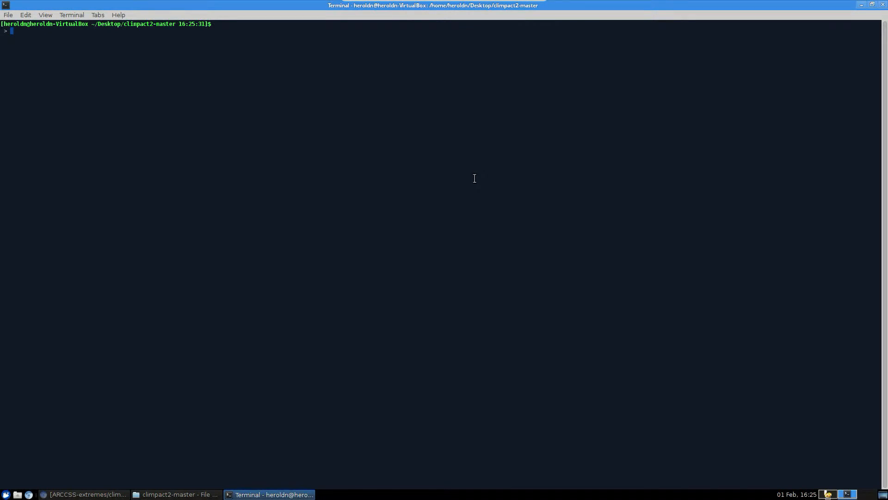
List the folder's files with ll and start an R session in the terminal
{"action": "type", "text": "ll"}
{"action": "key", "text": "Return"}
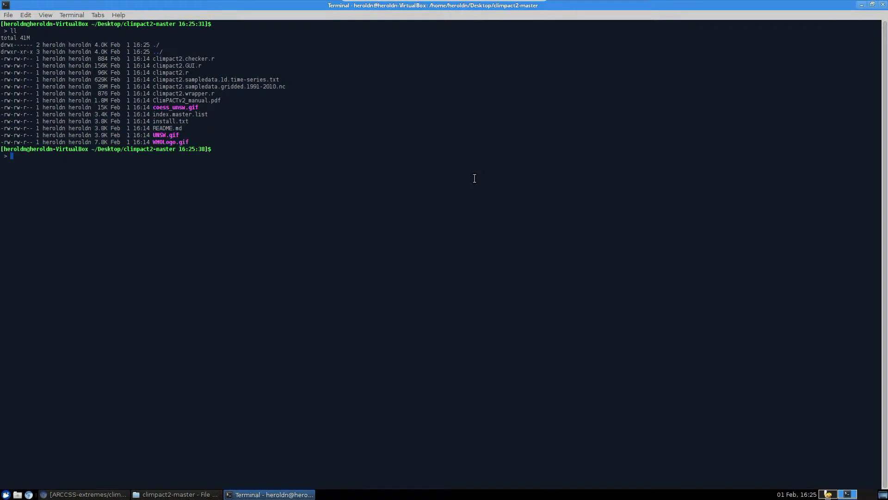
{"action": "type", "text": "R"}
{"action": "key", "text": "Return"}
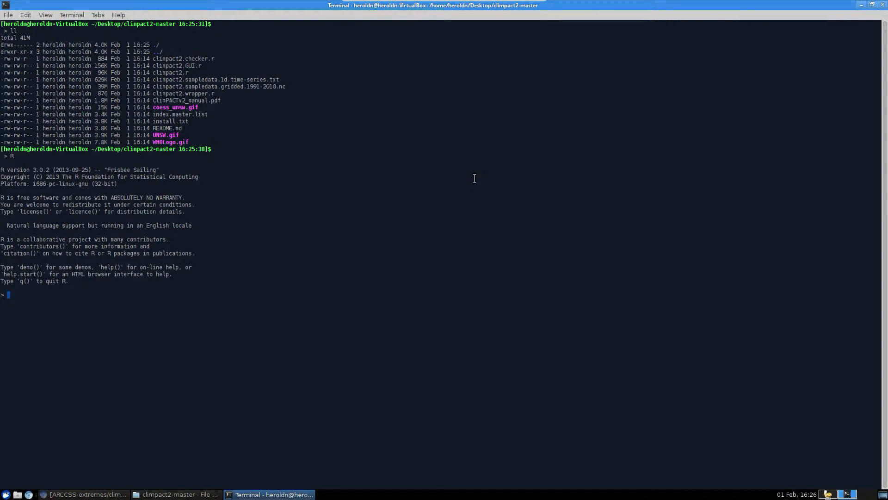
Source climpact2.GUI.r in R, installing the required packages from the Australia (Canberra) CRAN mirror, and move the launched ClimPACT2 window clear of the terminal output
{"action": "type", "text": "source(\"climpact2.GUI.r\")"}
{"action": "key", "text": "Return"}
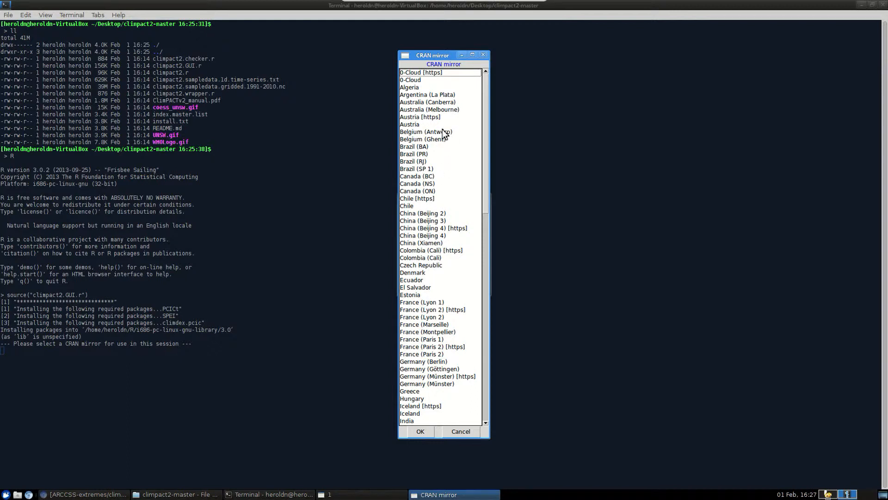
{"action": "left_click", "coordinate": [445, 103]}
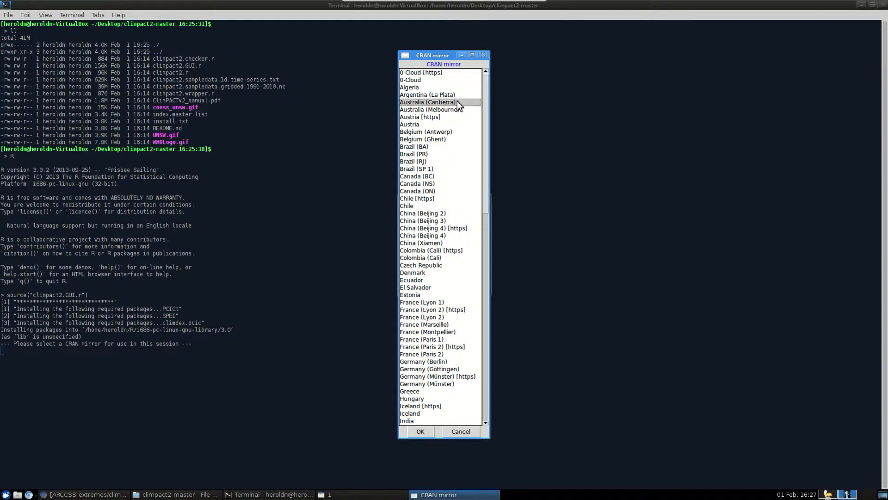
{"action": "left_click", "coordinate": [420, 432]}
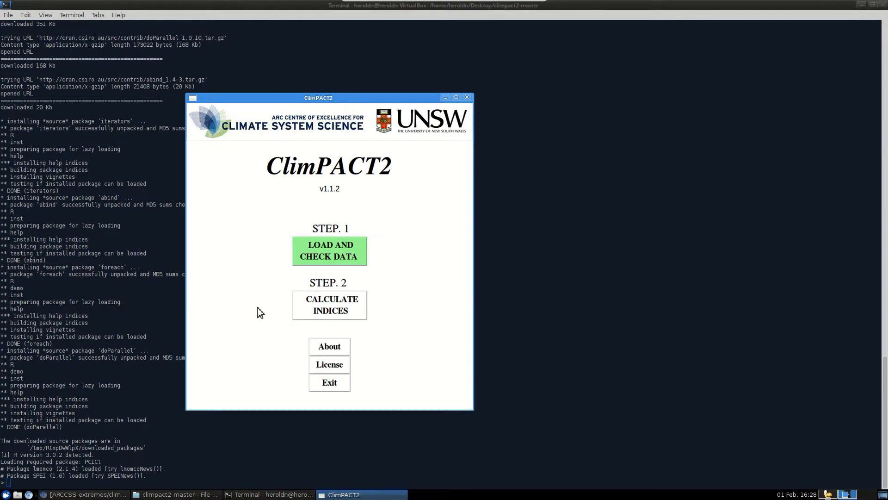
{"action": "left_click_drag", "start_coordinate": [248, 98], "coordinate": [337, 89]}
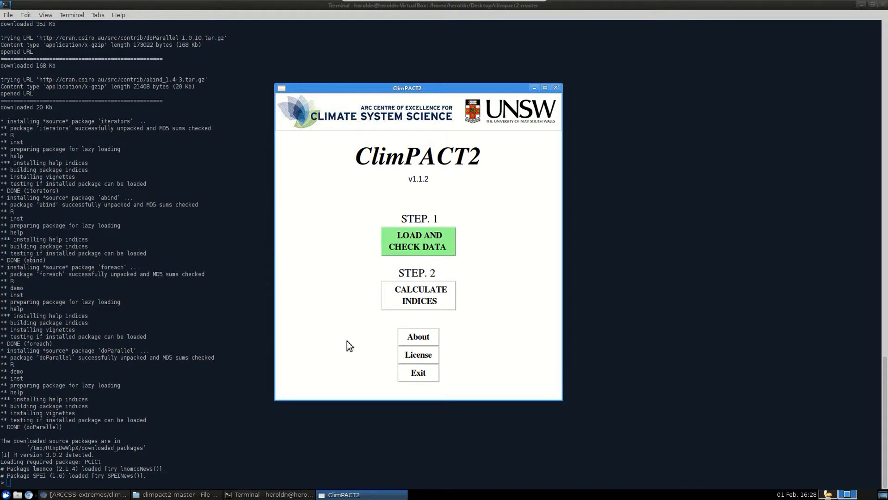
Exit ClimPACT2 and relaunch it by sourcing climpact2.GUI.r again in R
{"action": "left_click", "coordinate": [418, 373]}
{"action": "key", "text": "Up"}
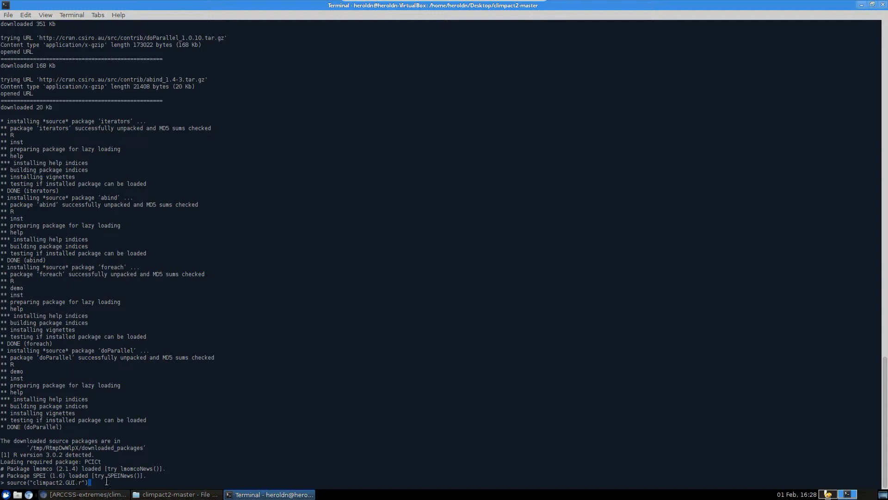
{"action": "key", "text": "Return"}
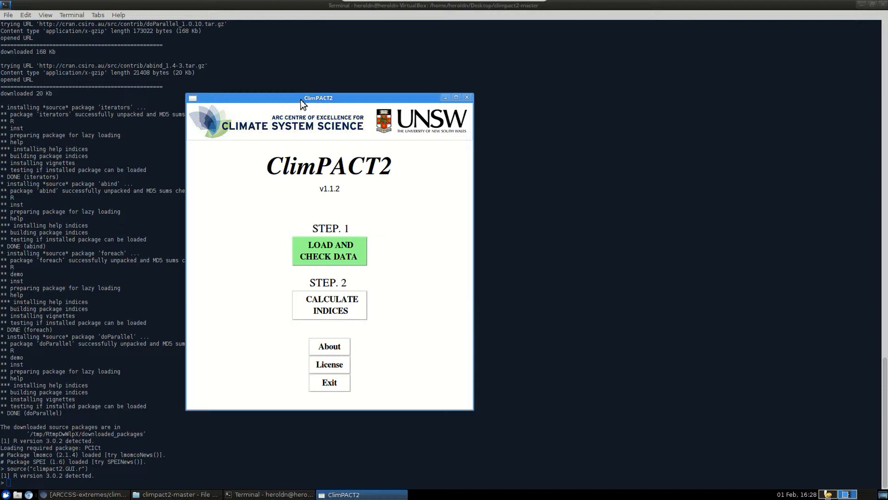
{"action": "left_click_drag", "start_coordinate": [301, 99], "coordinate": [387, 81]}
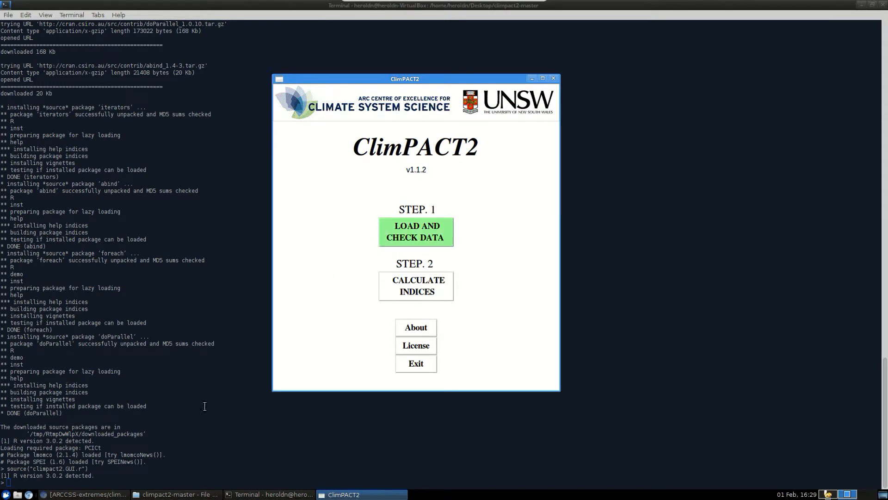
Open climpact2.sampledata.1d.time-series.txt from the climpact2-master folder in the text editor and maximise it
{"action": "left_click", "coordinate": [176, 494]}
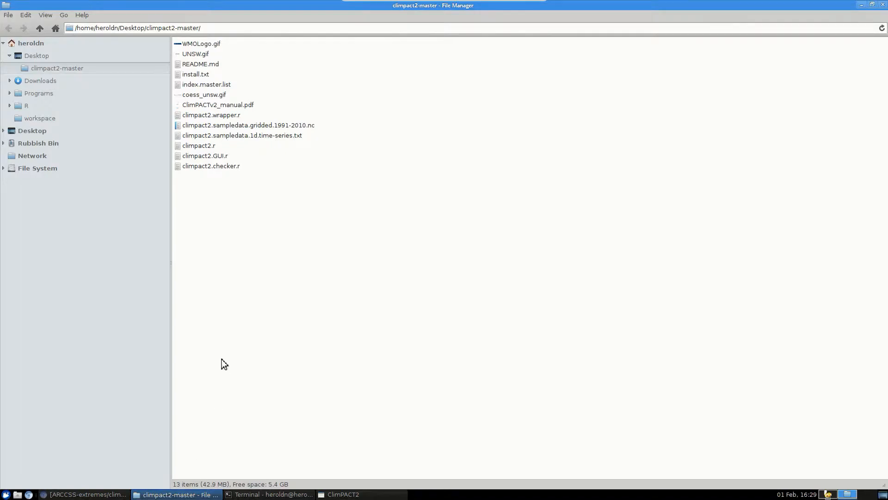
{"action": "double_click", "coordinate": [282, 138]}
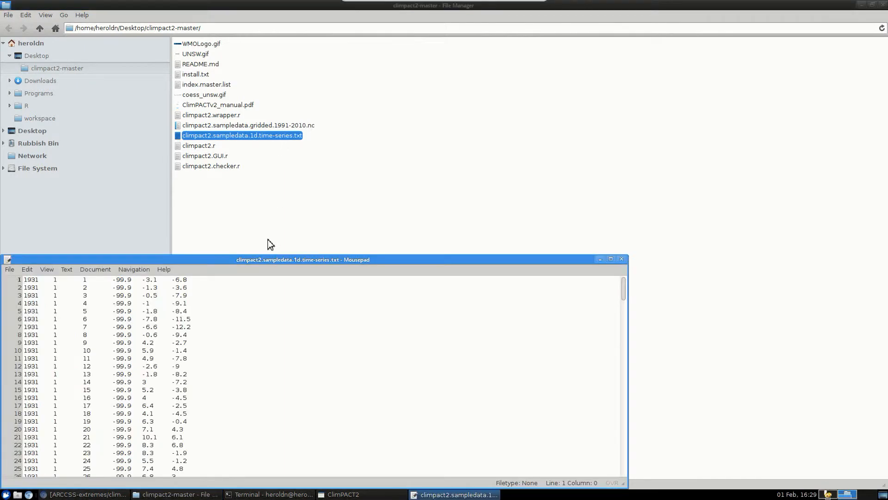
{"action": "left_click_drag", "start_coordinate": [267, 262], "coordinate": [332, 187]}
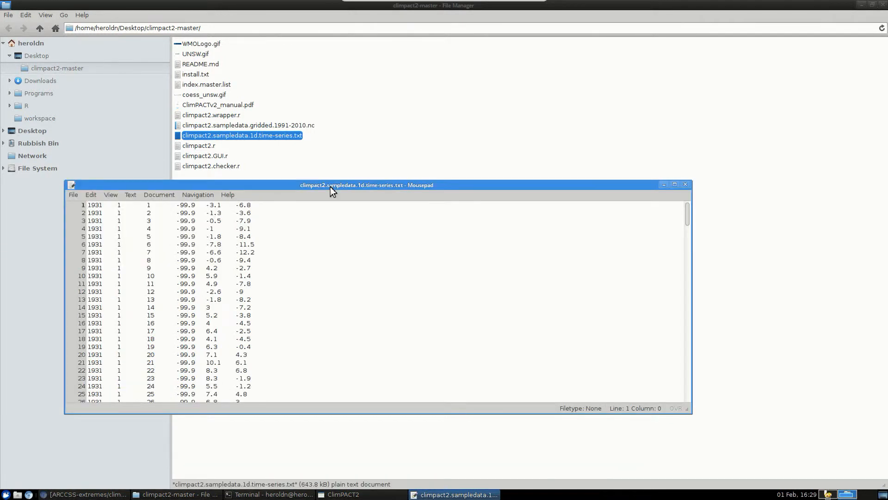
{"action": "left_click", "coordinate": [323, 170]}
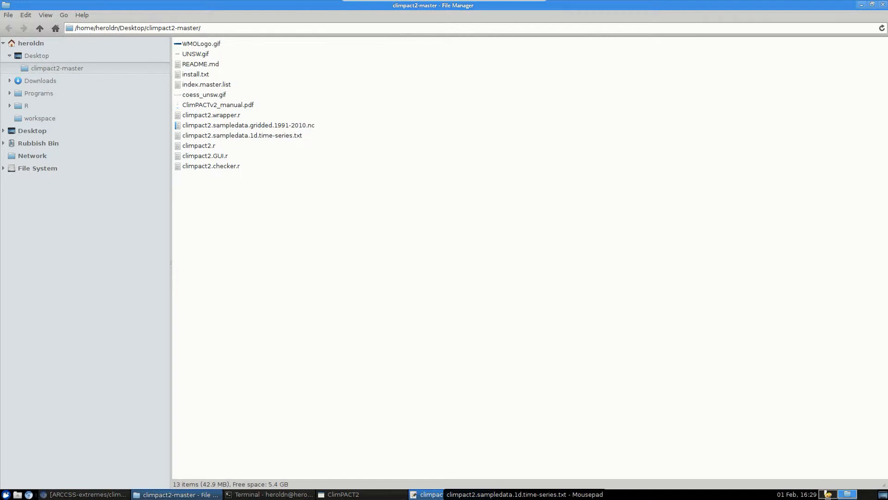
{"action": "left_click", "coordinate": [426, 494]}
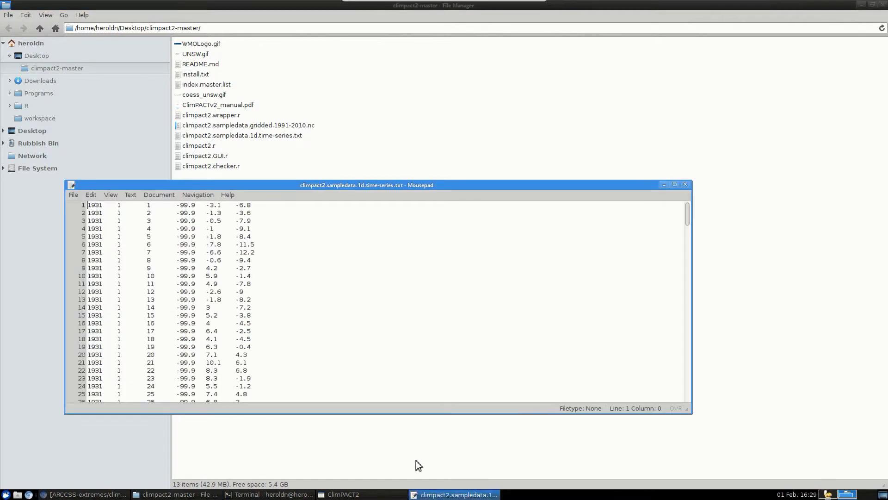
{"action": "double_click", "coordinate": [350, 189]}
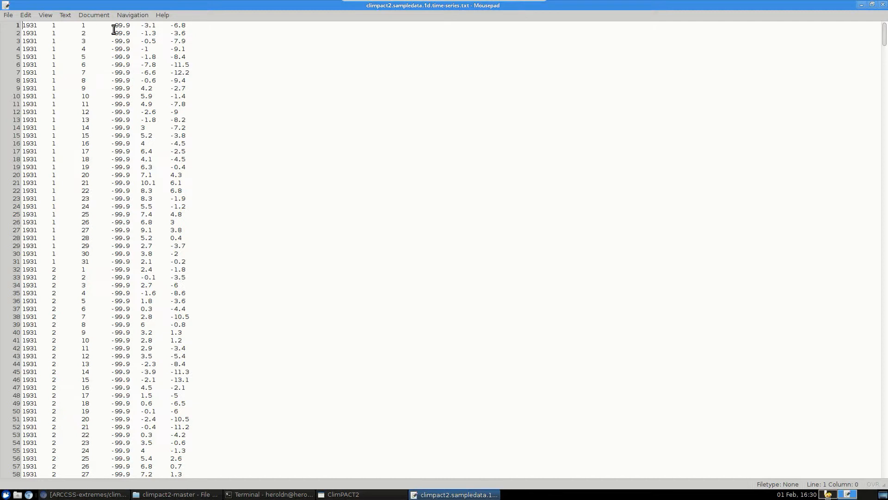
Highlight the -99.9 value in the first row of the sample data for inspection and close the file
{"action": "left_click_drag", "start_coordinate": [134, 28], "coordinate": [115, 26]}
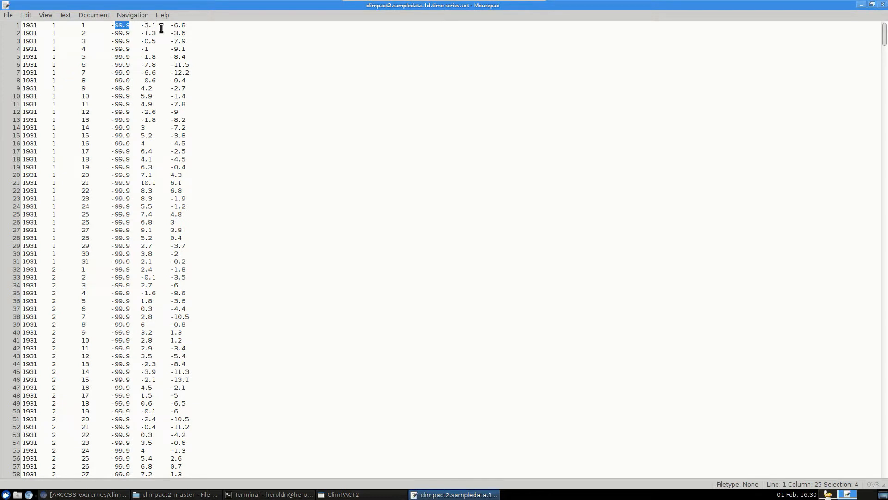
{"action": "left_click", "coordinate": [188, 29]}
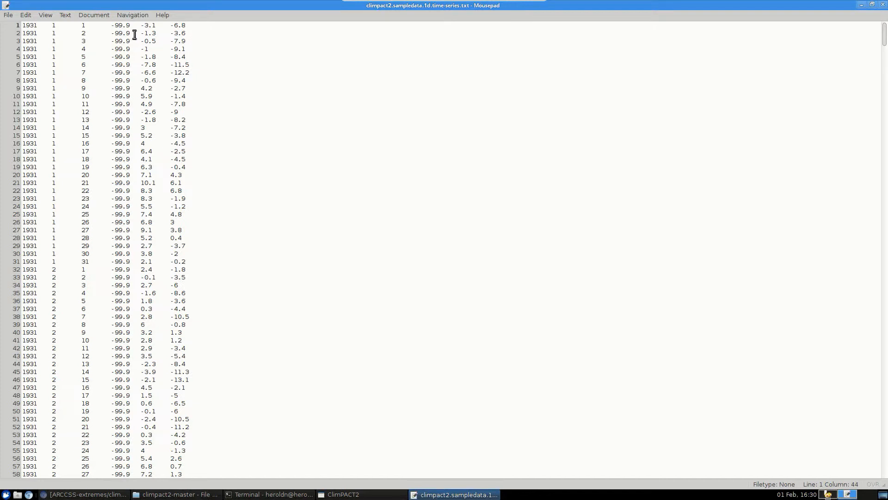
{"action": "double_click", "coordinate": [118, 26]}
{"action": "left_click", "coordinate": [113, 25], "text": "shift"}
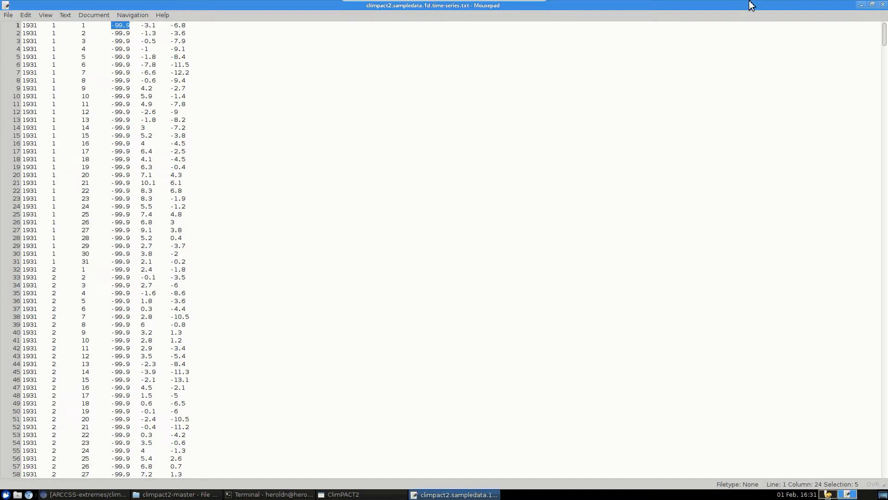
{"action": "left_click", "coordinate": [883, 4]}
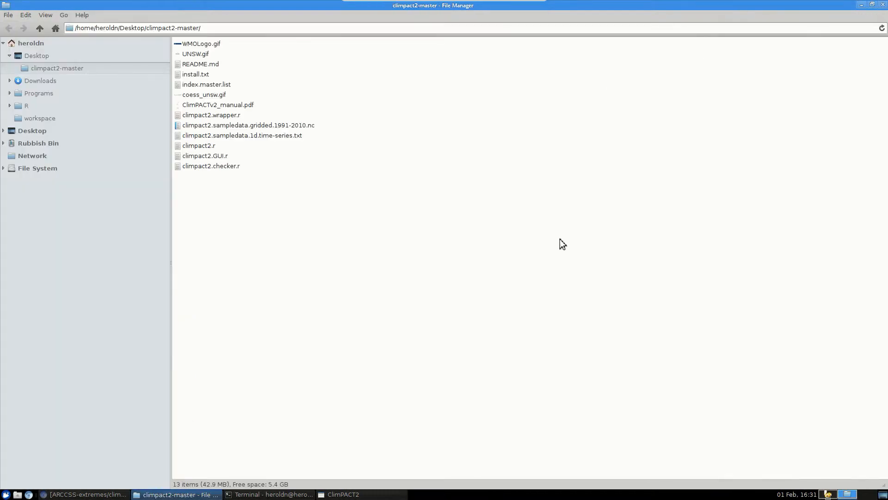
Load climpact2.sampledata.1d.time-series.txt into ClimPACT2 through Load and Check Data
{"action": "left_click", "coordinate": [342, 495]}
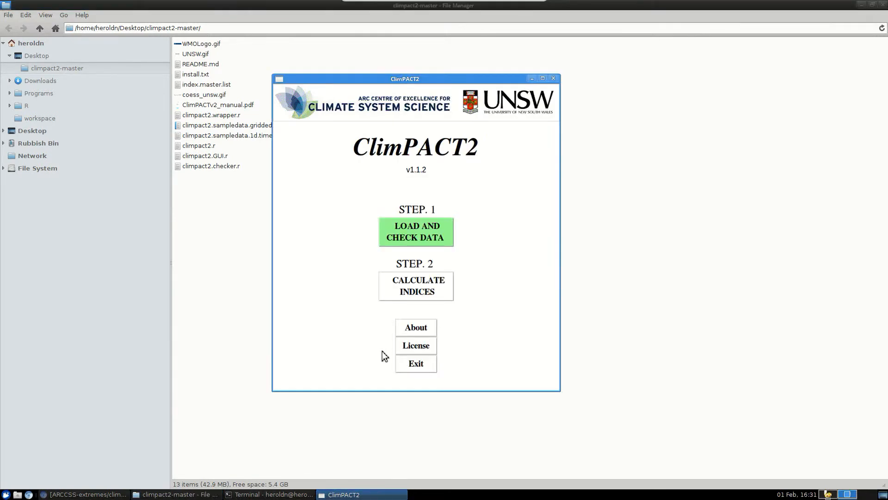
{"action": "left_click", "coordinate": [417, 245]}
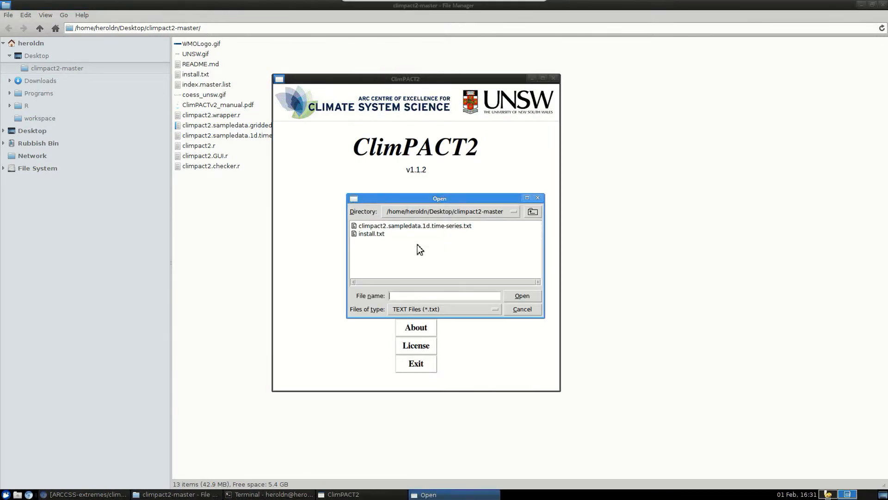
{"action": "left_click_drag", "start_coordinate": [427, 200], "coordinate": [587, 182]}
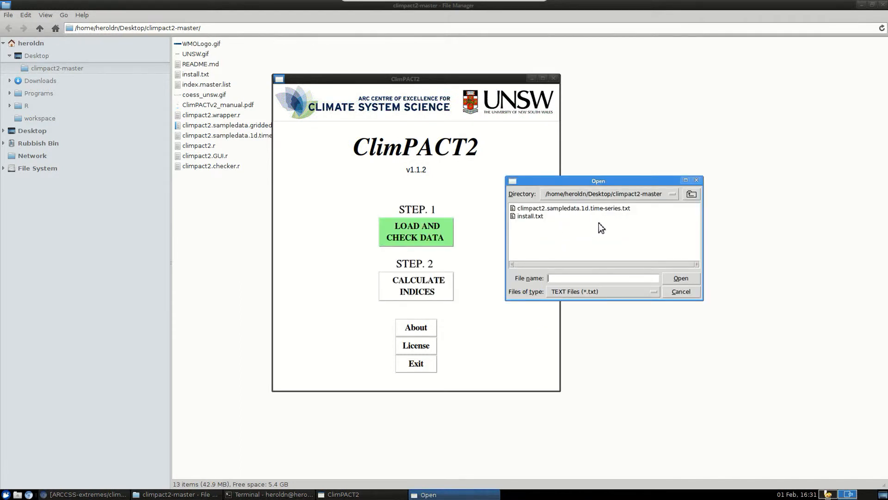
{"action": "left_click", "coordinate": [590, 209]}
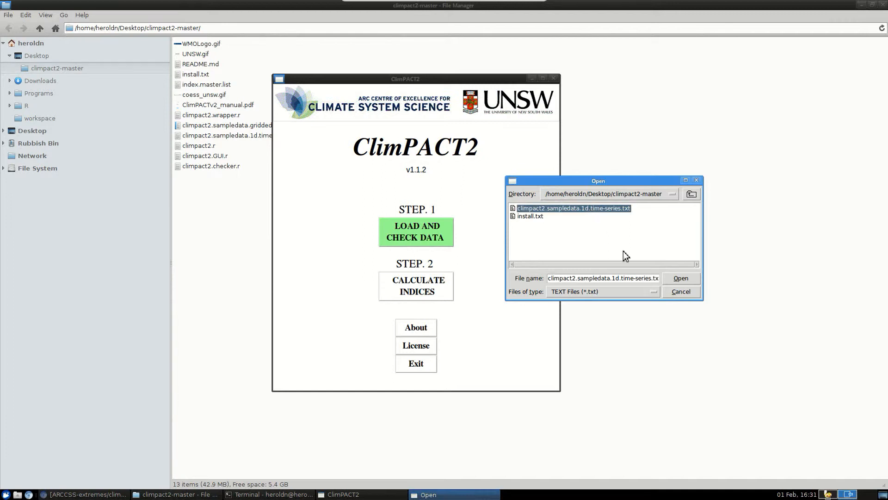
{"action": "left_click", "coordinate": [681, 278]}
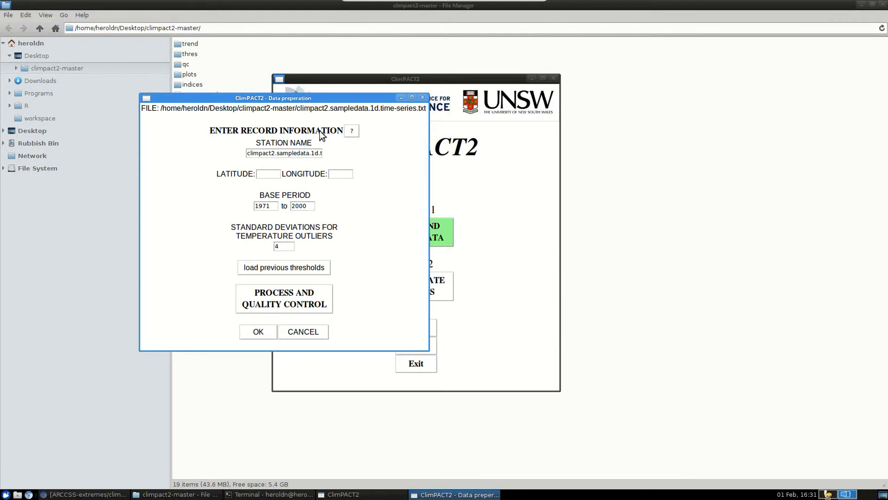
{"action": "left_click_drag", "start_coordinate": [306, 102], "coordinate": [435, 130]}
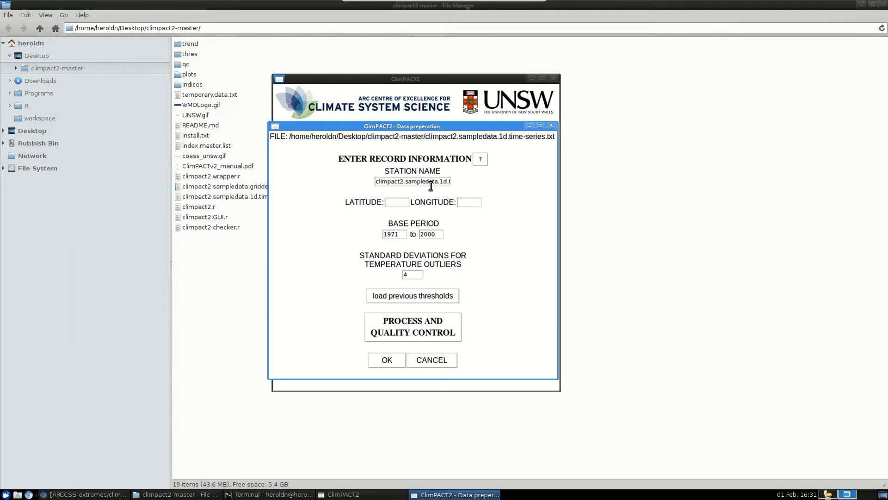
Keep the default station name and set the record's latitude to 20 and longitude to 160
{"action": "left_click_drag", "start_coordinate": [434, 184], "coordinate": [373, 182]}
{"action": "left_click", "coordinate": [386, 183]}
{"action": "left_click", "coordinate": [404, 205]}
{"action": "type", "text": "20"}
{"action": "key", "text": "Tab"}
{"action": "type", "text": "160"}
Review the base period's start and end years and the standard deviations setting for temperature outliers
{"action": "left_click", "coordinate": [442, 235]}
{"action": "left_click", "coordinate": [401, 235]}
{"action": "left_click", "coordinate": [439, 235]}
{"action": "left_click", "coordinate": [404, 237]}
{"action": "left_click_drag", "start_coordinate": [401, 239], "coordinate": [393, 238]}
{"action": "left_click", "coordinate": [432, 235]}
{"action": "left_click", "coordinate": [403, 237]}
{"action": "left_click", "coordinate": [442, 235]}
{"action": "left_click", "coordinate": [414, 277]}
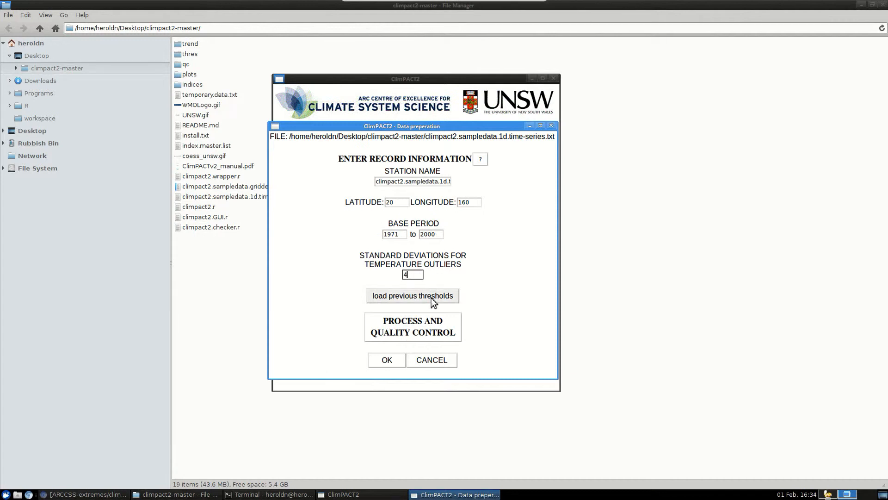
Run Process and Quality Control on the sample station record, dismiss the completion notice and accept the record information
{"action": "left_click", "coordinate": [404, 324]}
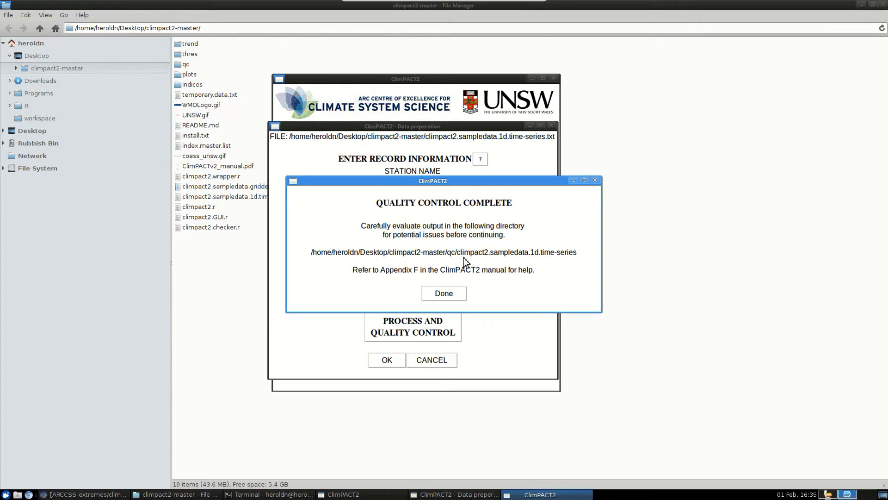
{"action": "left_click", "coordinate": [462, 291]}
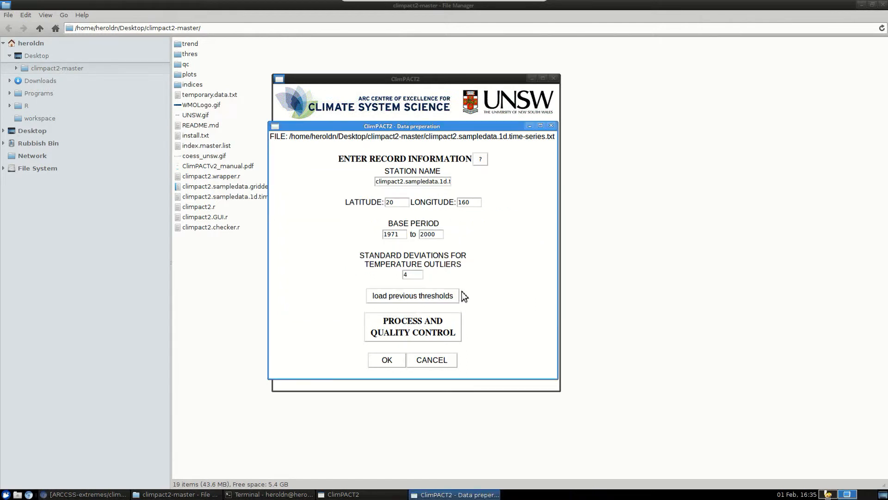
{"action": "left_click", "coordinate": [400, 362]}
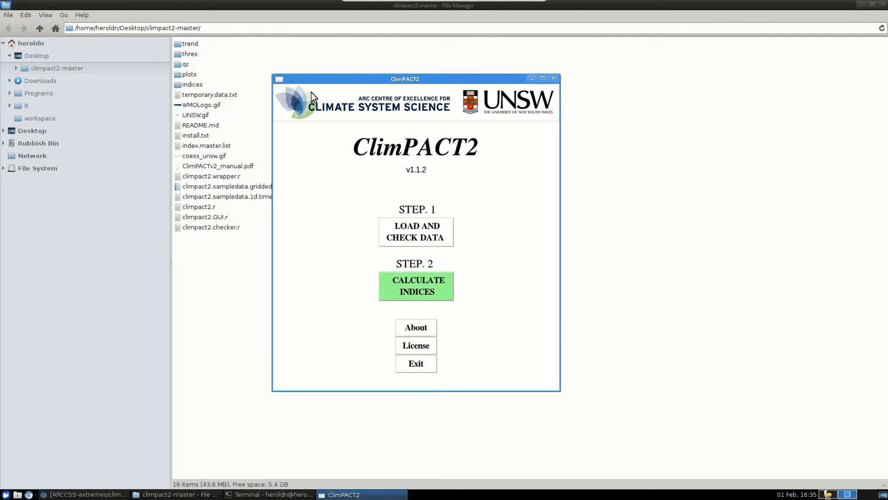
Move the ClimPACT2 window aside and browse the quality control output files in qc/climpact2.sampledata.1d.time-series
{"action": "left_click_drag", "start_coordinate": [308, 80], "coordinate": [495, 76]}
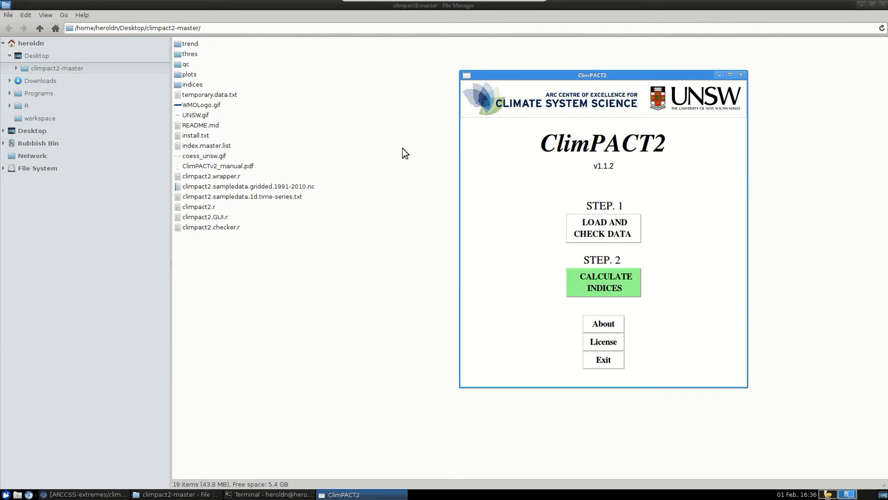
{"action": "left_click", "coordinate": [194, 88]}
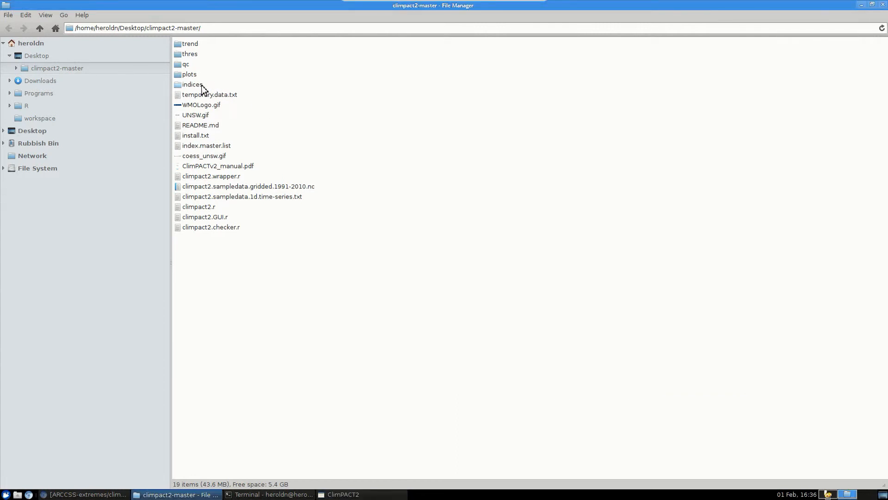
{"action": "left_click", "coordinate": [187, 65]}
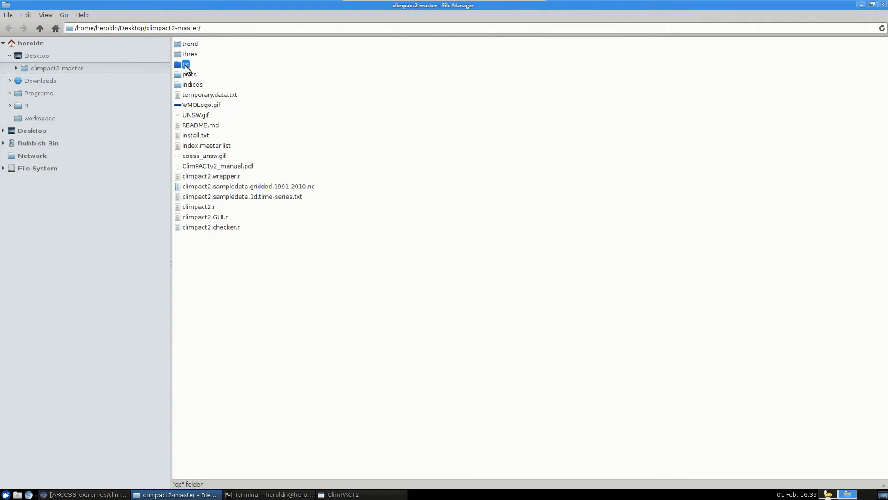
{"action": "double_click", "coordinate": [185, 65]}
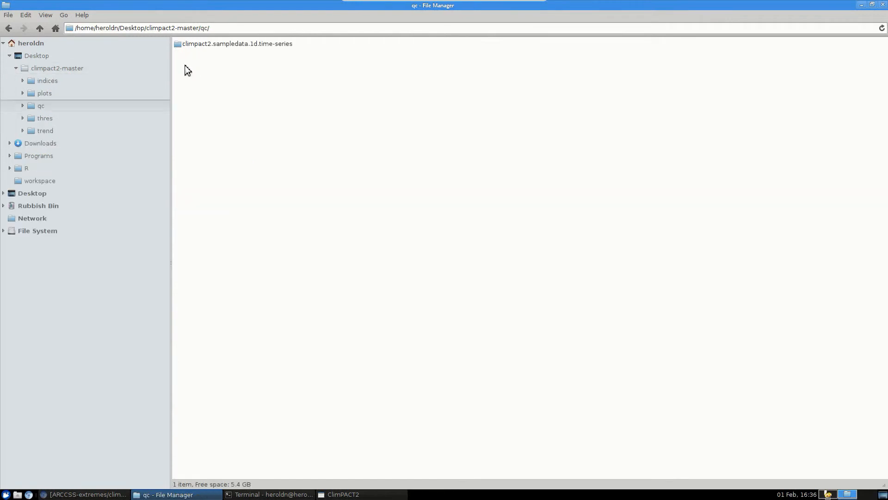
{"action": "double_click", "coordinate": [204, 44]}
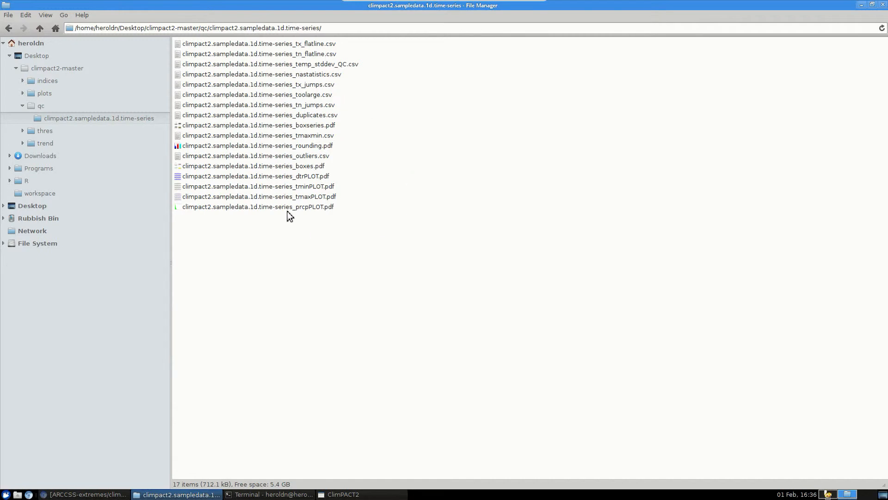
Go back to climpact2-master and browse the threshold files in thres/climpact2.sampledata.1d.time-series
{"action": "left_click", "coordinate": [46, 106]}
{"action": "left_click", "coordinate": [48, 69]}
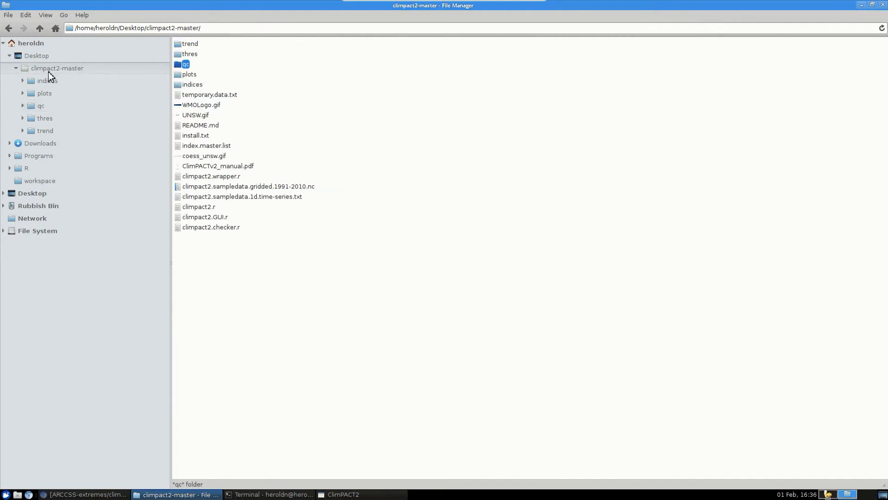
{"action": "left_click", "coordinate": [196, 56]}
{"action": "double_click", "coordinate": [196, 56]}
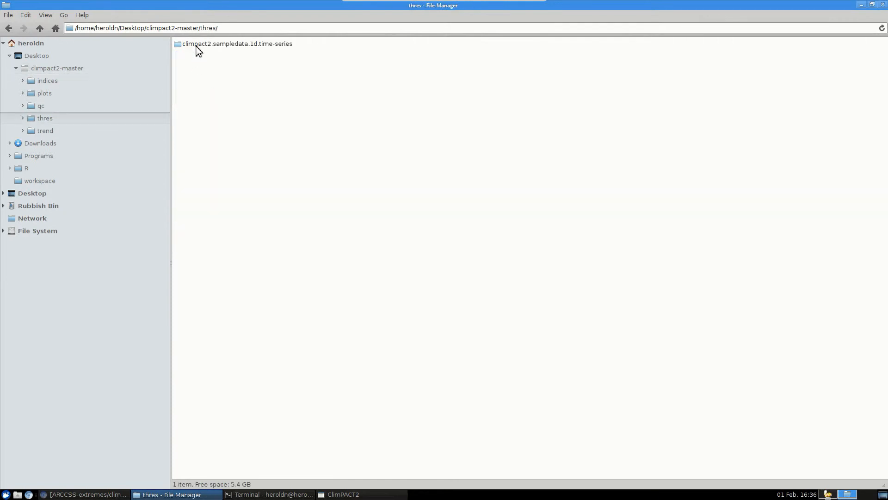
{"action": "double_click", "coordinate": [196, 45]}
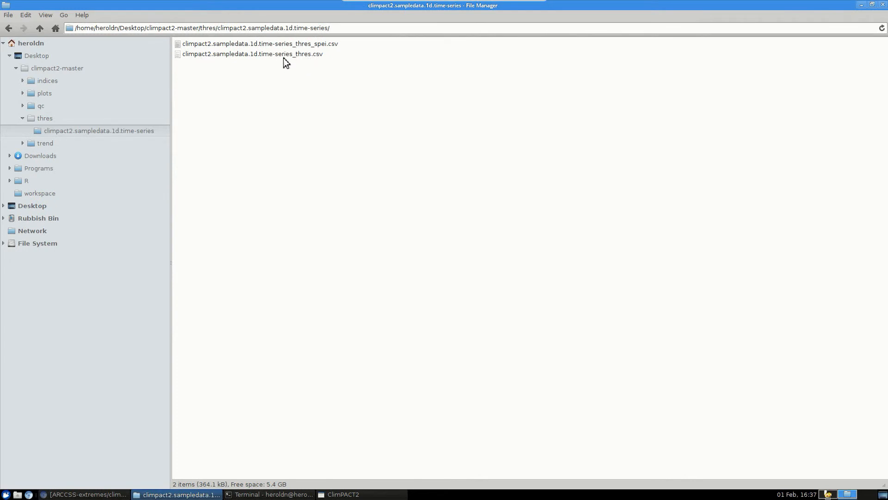
Check the contents of the station's trend folder and return to the climpact2-master folder
{"action": "left_click", "coordinate": [46, 120]}
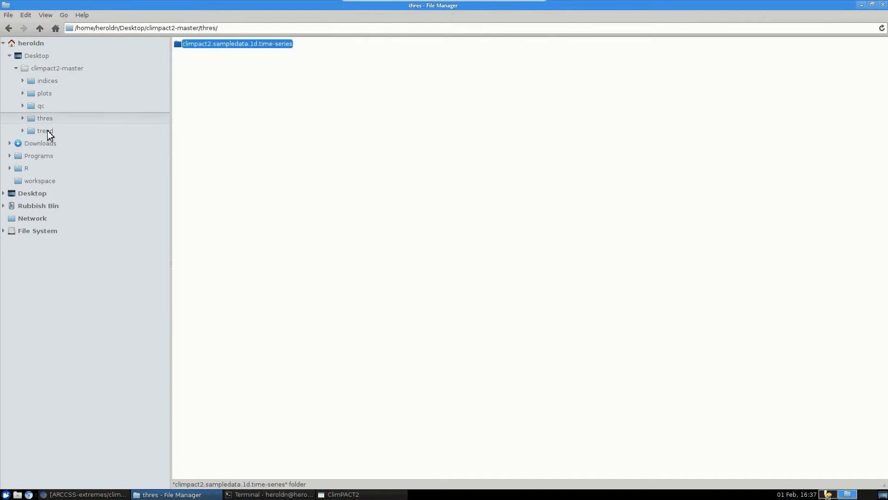
{"action": "left_click", "coordinate": [47, 130]}
{"action": "left_click", "coordinate": [51, 141]}
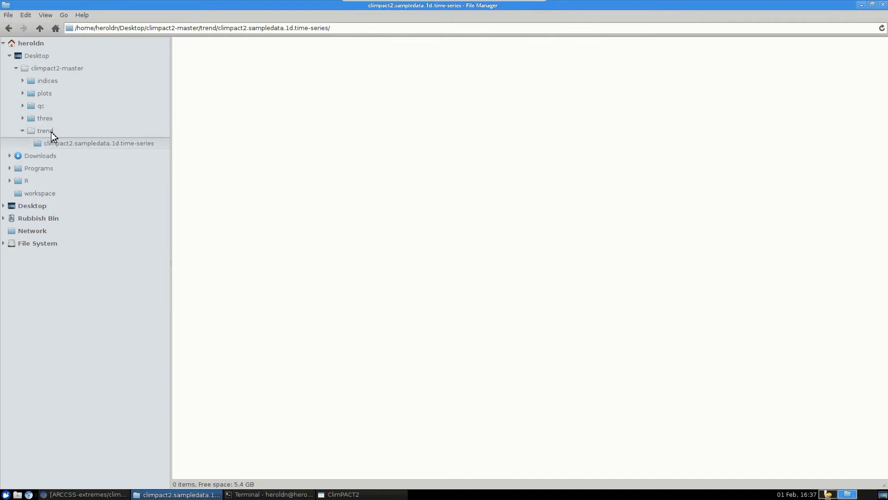
{"action": "left_click", "coordinate": [63, 134]}
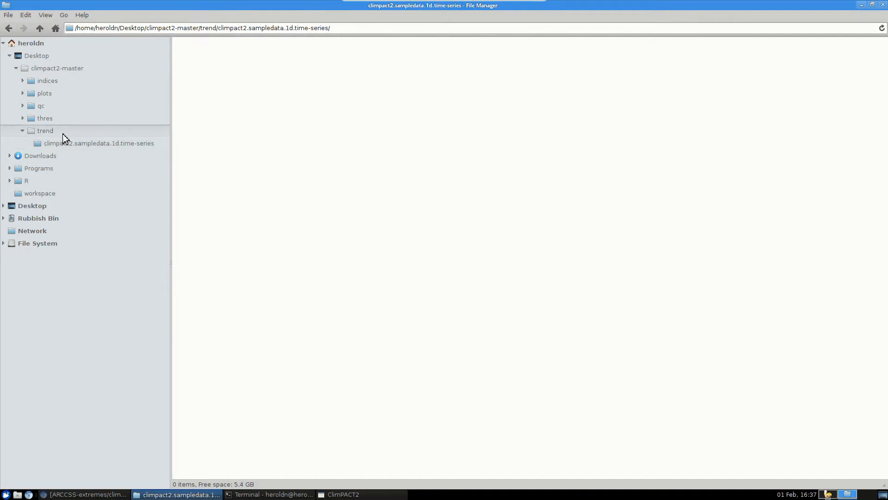
{"action": "left_click", "coordinate": [68, 68]}
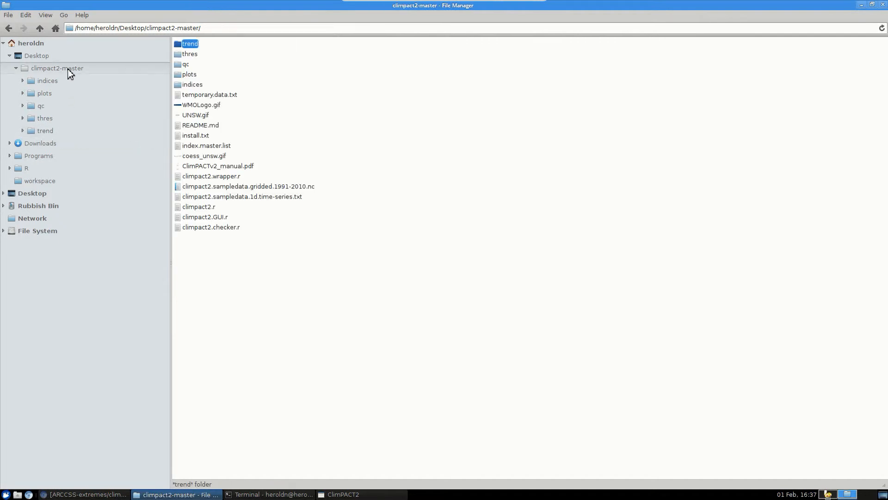
In ClimPACT2, calculate the indices with annual output frequency and the default plot title and parameters, and dismiss the completion notice
{"action": "left_click", "coordinate": [221, 77]}
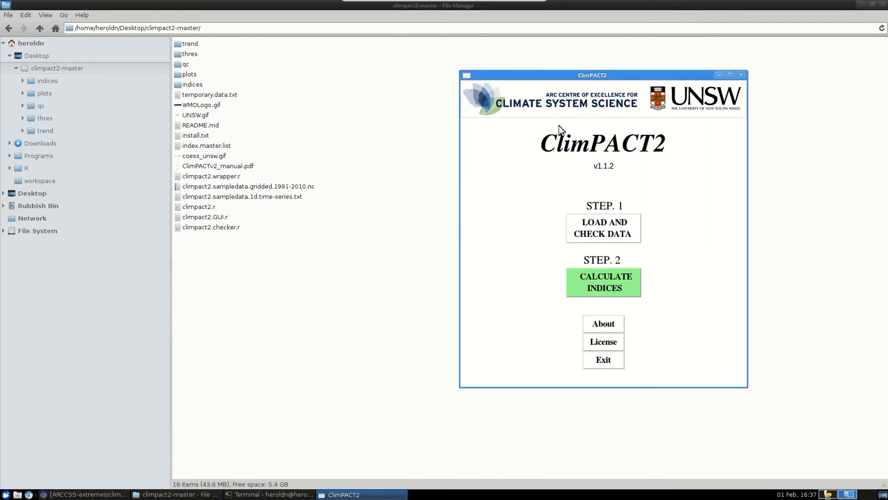
{"action": "left_click_drag", "start_coordinate": [563, 75], "coordinate": [463, 73]}
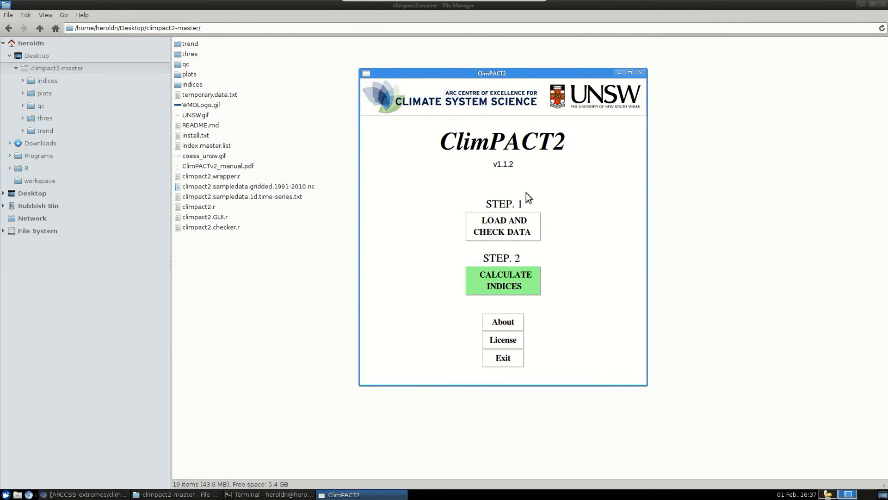
{"action": "left_click", "coordinate": [529, 284]}
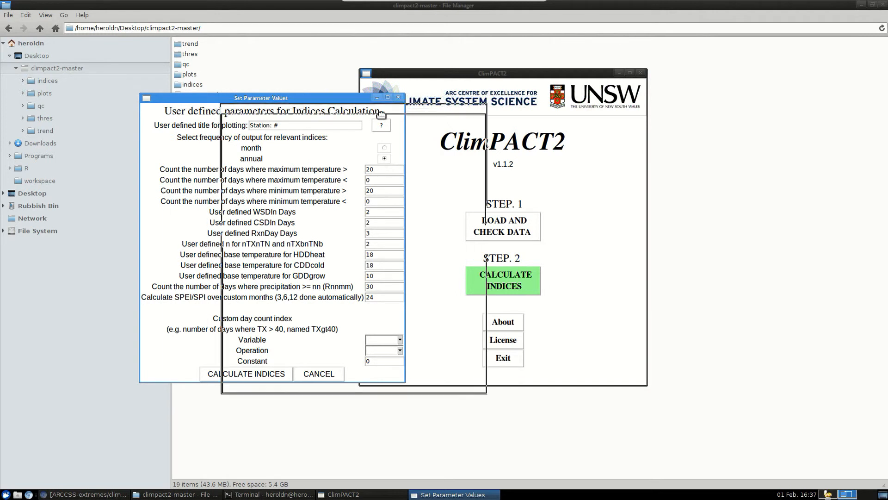
{"action": "left_click_drag", "start_coordinate": [297, 102], "coordinate": [395, 114]}
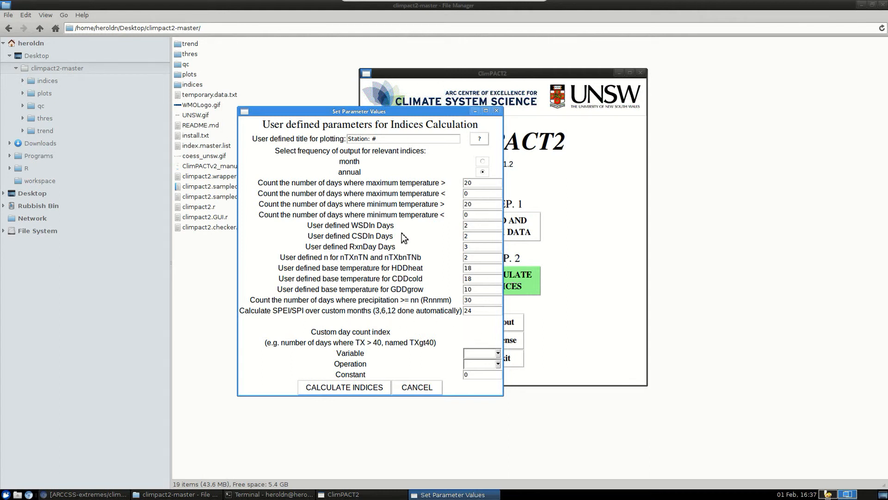
{"action": "left_click", "coordinate": [384, 142]}
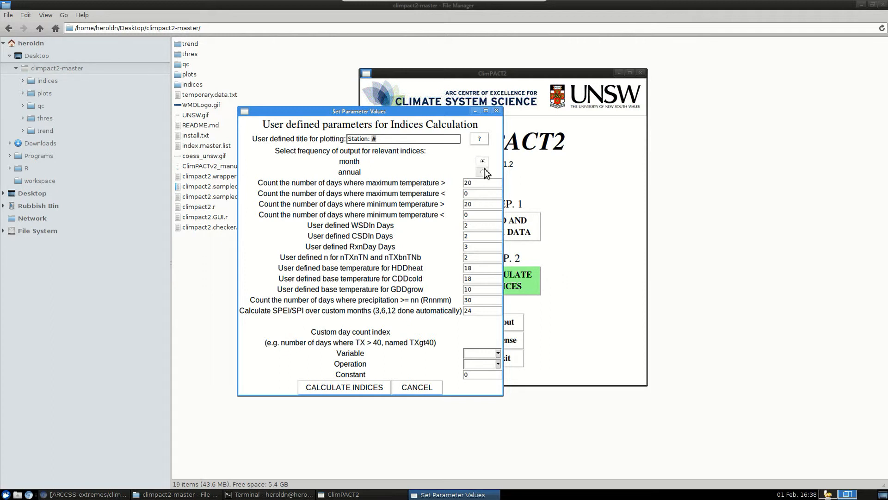
{"action": "left_click", "coordinate": [484, 172]}
{"action": "left_click", "coordinate": [344, 393]}
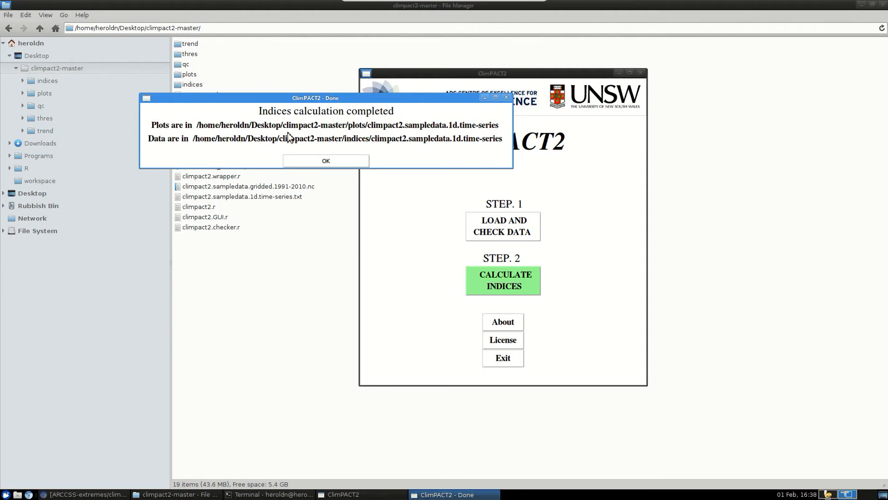
{"action": "left_click", "coordinate": [354, 164]}
Open climpact2.sampledata.1d.time-series_rx1day_ANN.jpg from the station's plots folder, examine the plot and close it
{"action": "left_click", "coordinate": [189, 74]}
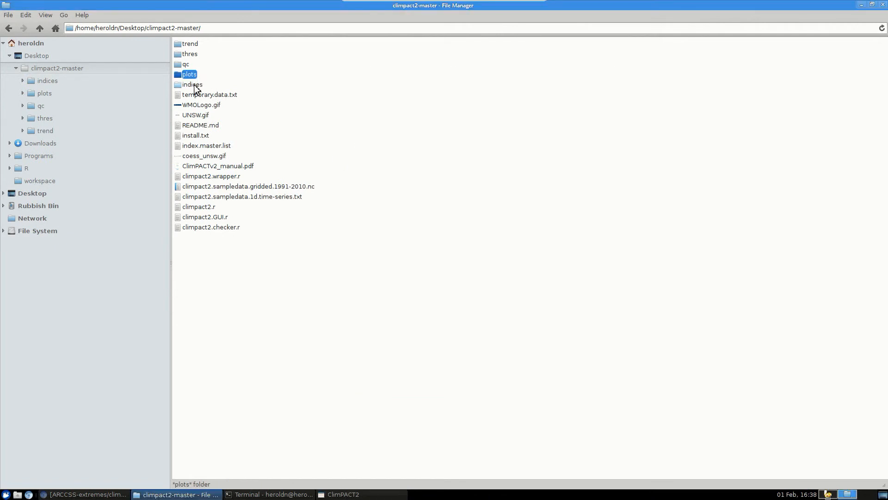
{"action": "left_click", "coordinate": [194, 85]}
{"action": "double_click", "coordinate": [207, 74]}
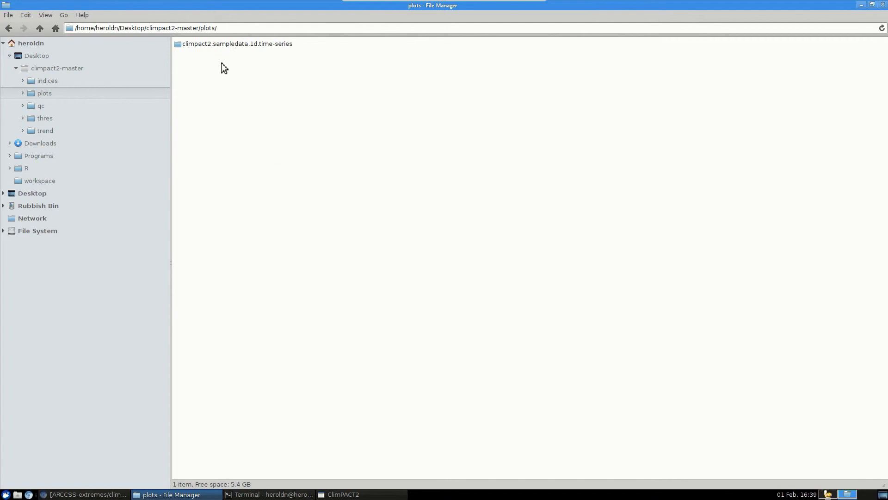
{"action": "double_click", "coordinate": [245, 45]}
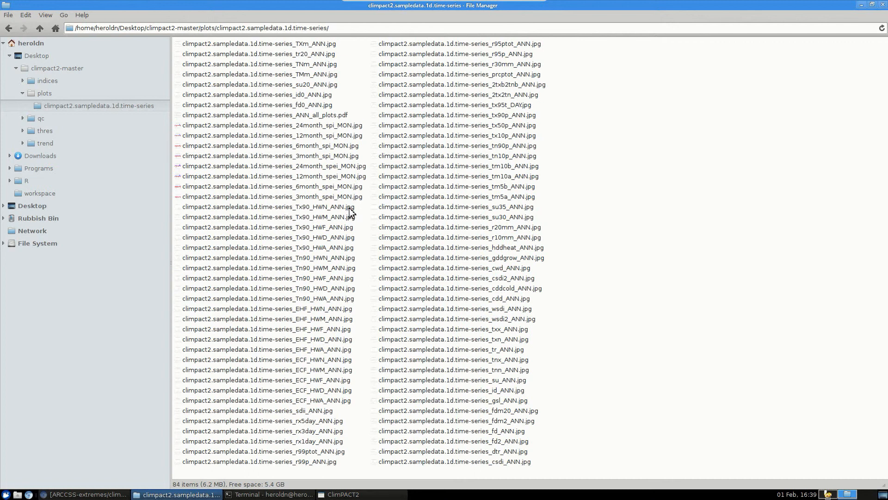
{"action": "left_click", "coordinate": [324, 440]}
{"action": "double_click", "coordinate": [324, 440]}
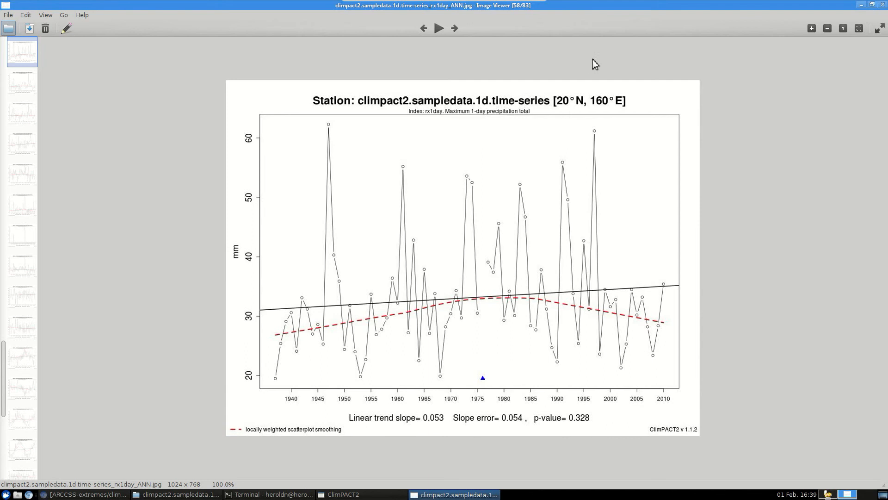
{"action": "left_click", "coordinate": [883, 4]}
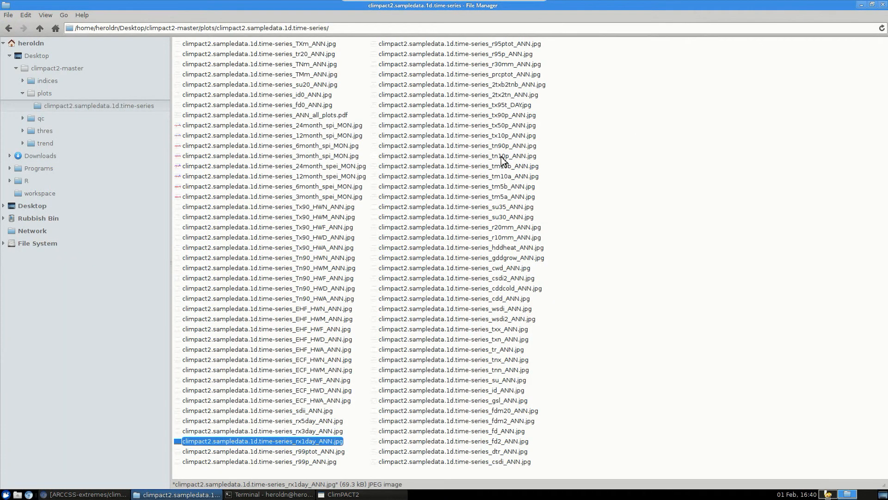
Open climpact2.sampledata.1d.time-series_rx1day_ANN.csv from the station's indices folder in LibreOffice Calc with the default import options
{"action": "left_click", "coordinate": [58, 81]}
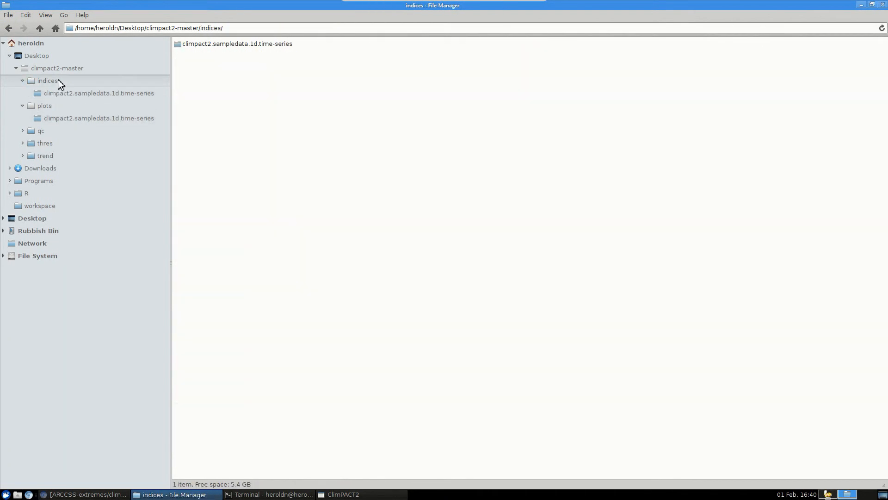
{"action": "left_click", "coordinate": [60, 97]}
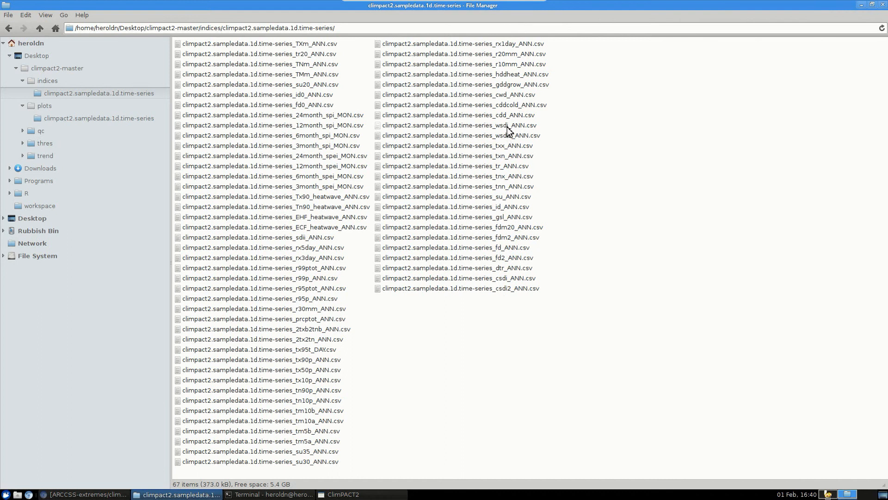
{"action": "double_click", "coordinate": [509, 44]}
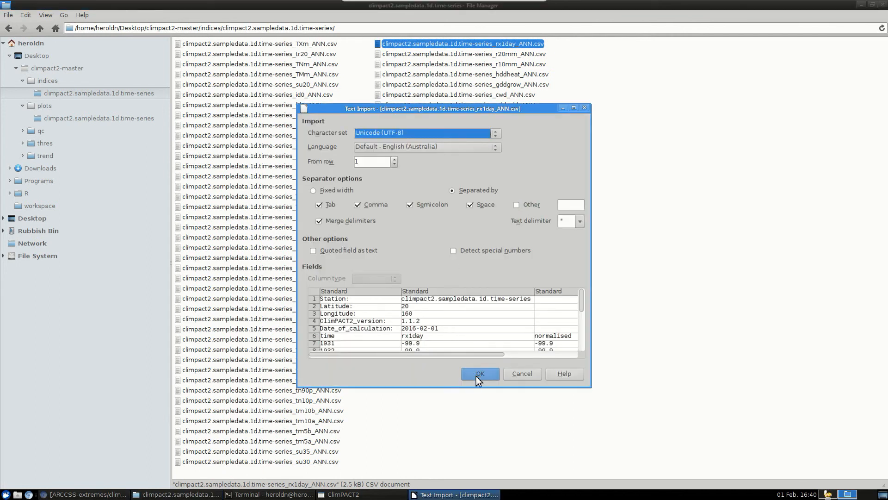
{"action": "left_click", "coordinate": [478, 374]}
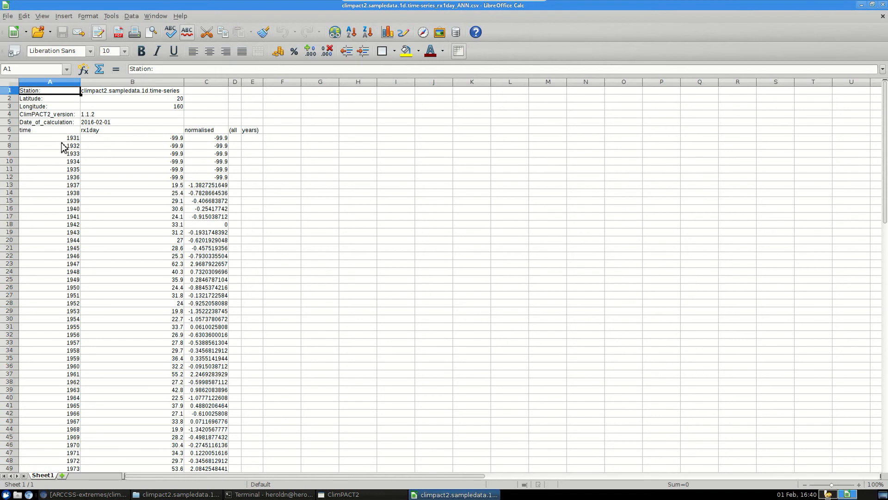
Examine the first rx1day values and the header rows with station, latitude, longitude, ClimPACT2 version and calculation date
{"action": "left_click", "coordinate": [158, 139]}
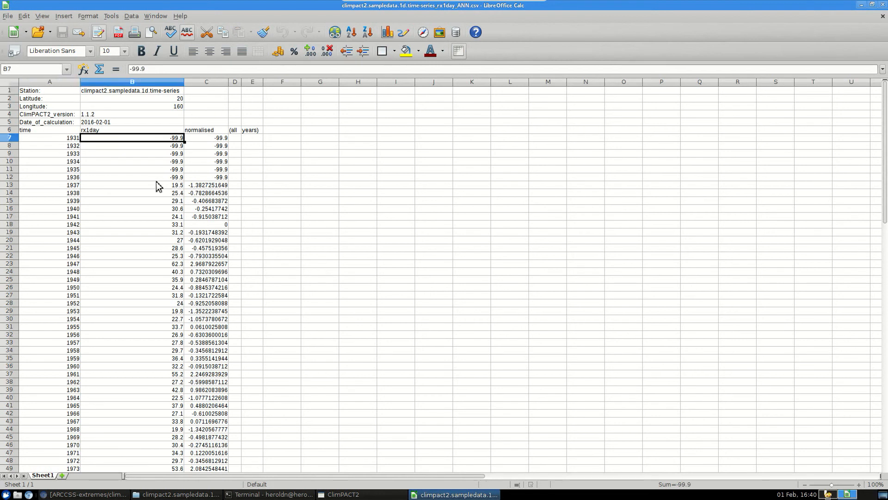
{"action": "left_click", "coordinate": [157, 185]}
{"action": "left_click", "coordinate": [160, 218]}
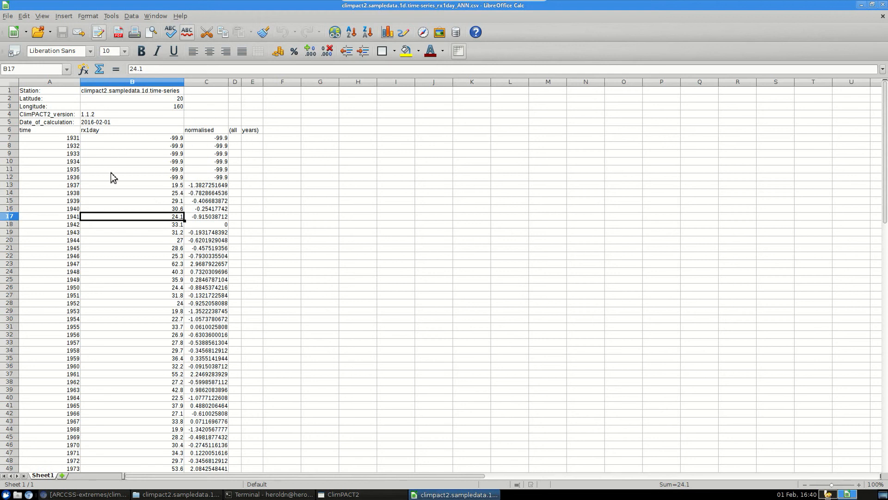
{"action": "left_click", "coordinate": [216, 124]}
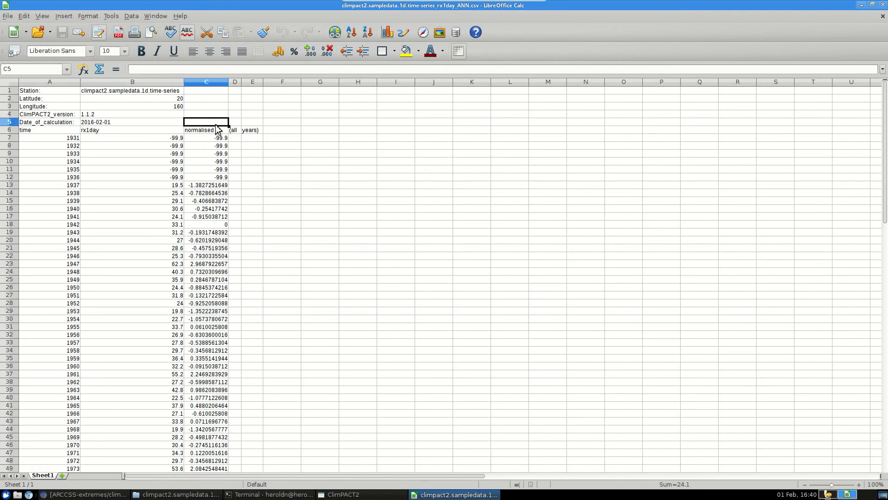
{"action": "left_click_drag", "start_coordinate": [216, 124], "coordinate": [45, 93]}
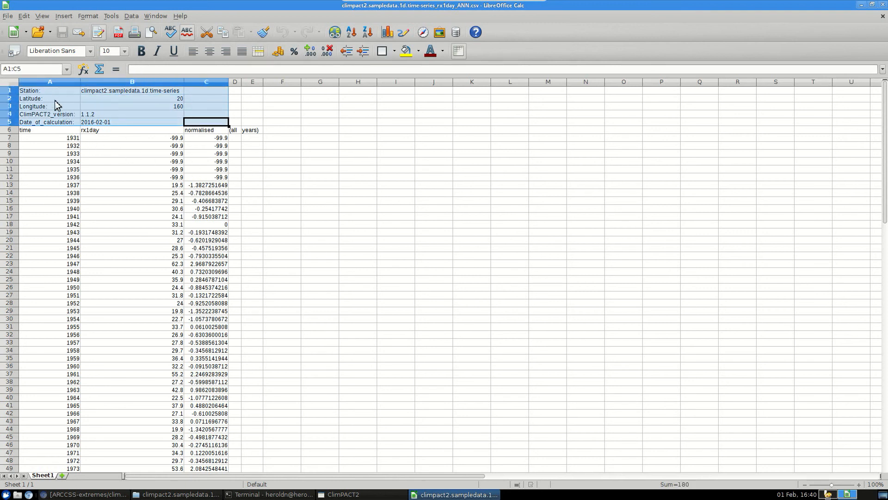
{"action": "left_click", "coordinate": [98, 98]}
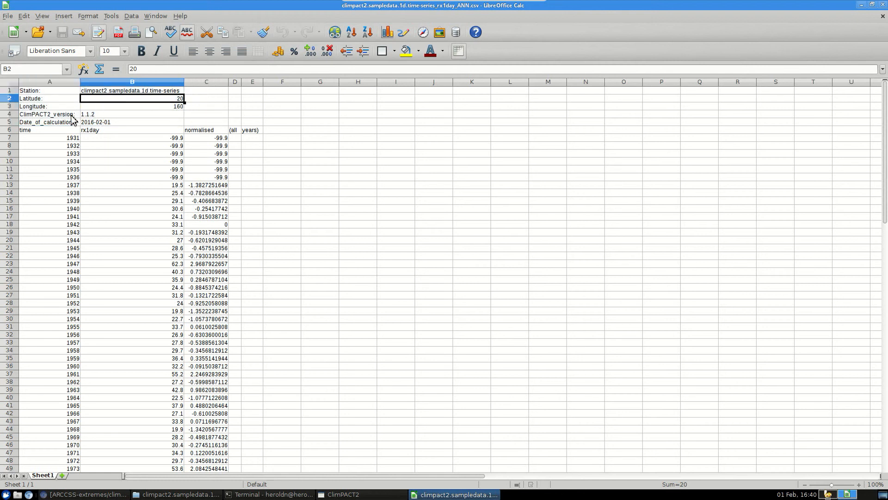
{"action": "left_click", "coordinate": [57, 124]}
Read through the yearly rx1day and normalised values, close the spreadsheet and return to the climpact2-master folder
{"action": "scroll", "coordinate": [103, 182], "scroll_direction": "down", "scroll_amount": 20}
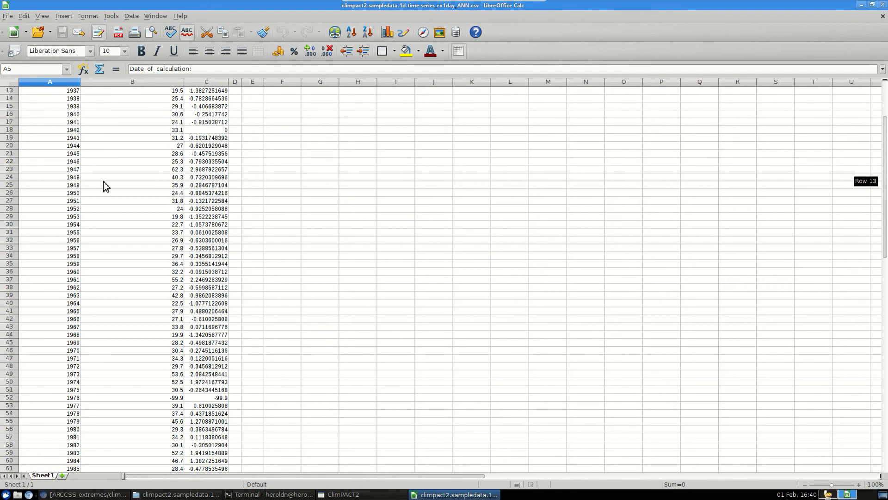
{"action": "scroll", "coordinate": [107, 187], "scroll_direction": "up", "scroll_amount": 8}
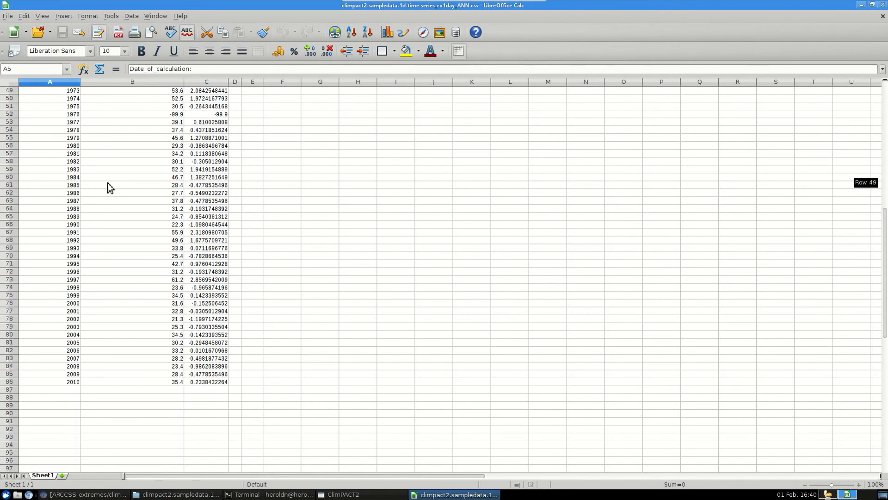
{"action": "scroll", "coordinate": [140, 266], "scroll_direction": "up", "scroll_amount": 12}
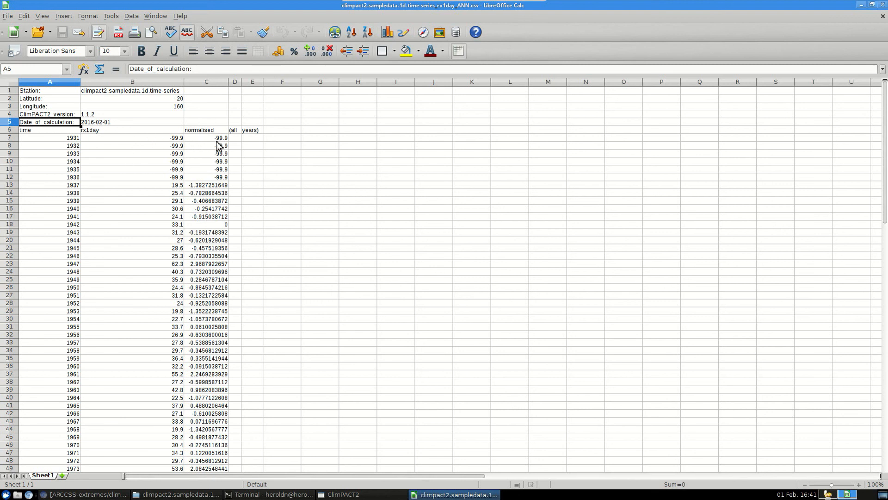
{"action": "scroll", "coordinate": [178, 252], "scroll_direction": "down", "scroll_amount": 11}
{"action": "scroll", "coordinate": [178, 252], "scroll_direction": "up", "scroll_amount": 11}
{"action": "left_click", "coordinate": [882, 5]}
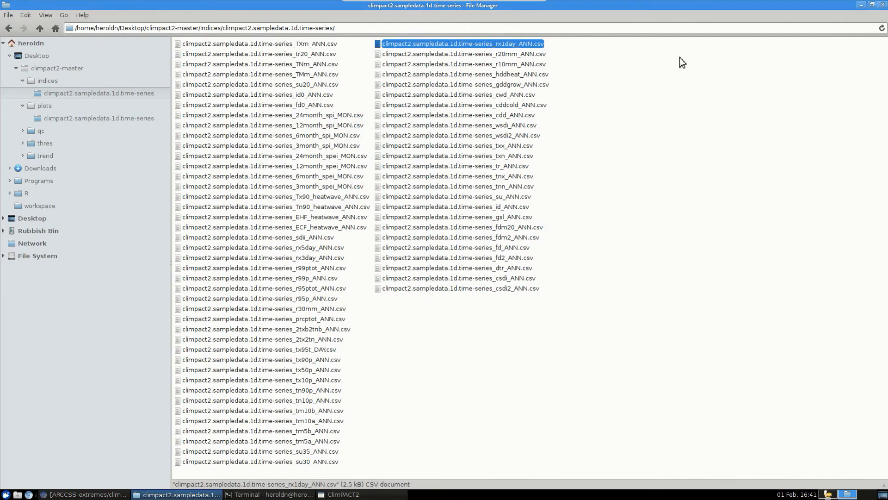
{"action": "left_click", "coordinate": [77, 72]}
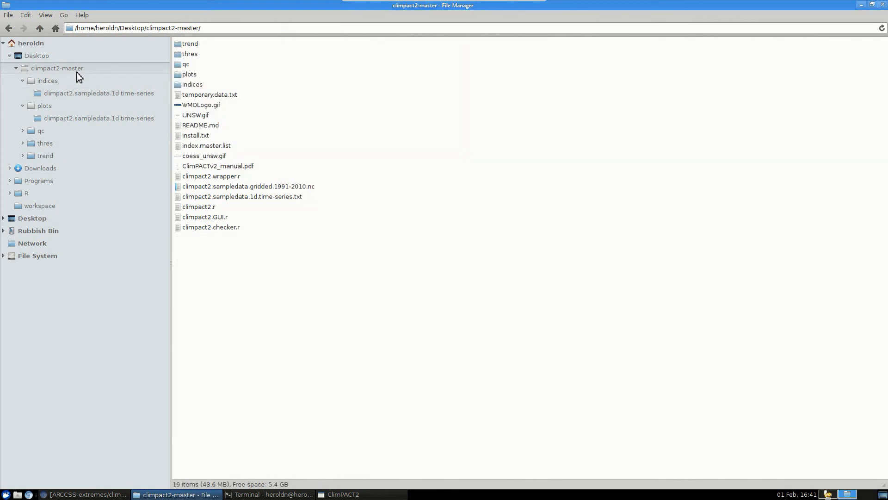